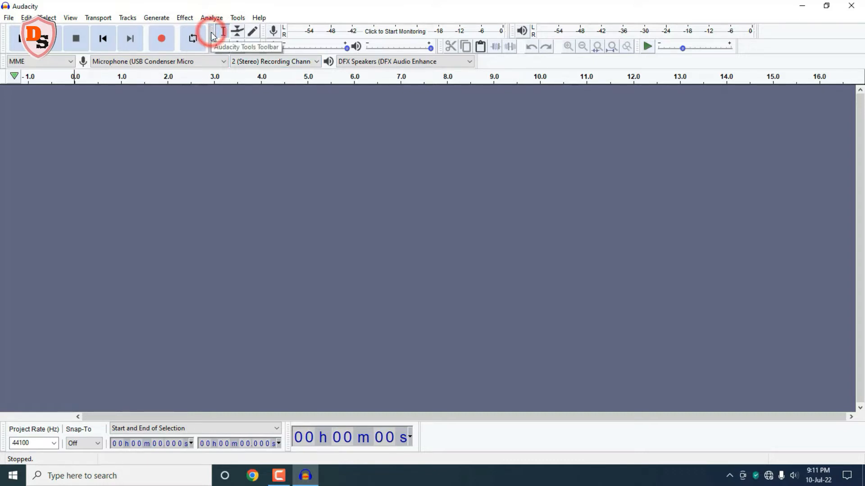
Step: Move the Tools toolbar to a new docking position, then reset all toolbars to their default layout
left_click_drag(213, 36, 63, 70)
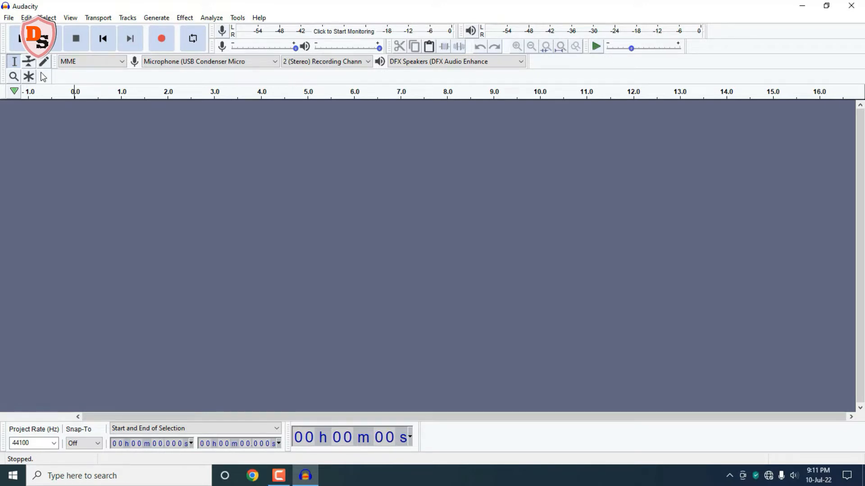
left_click(72, 17)
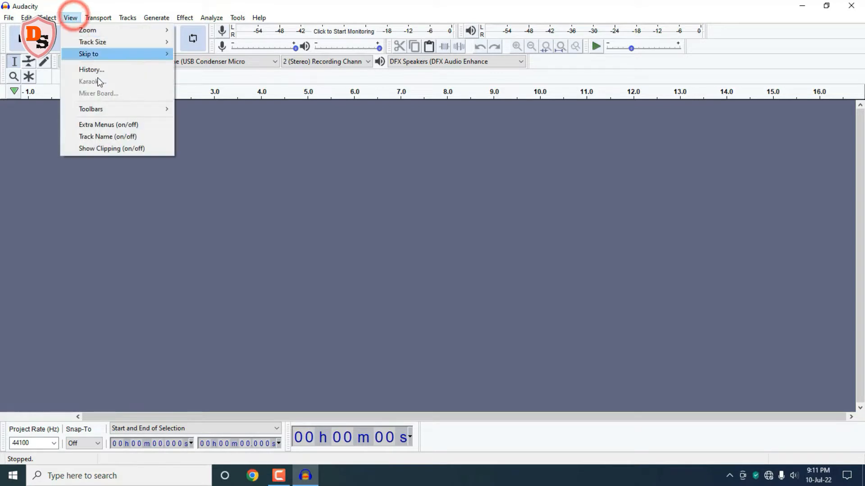
mouse_move(110, 108)
left_click(199, 110)
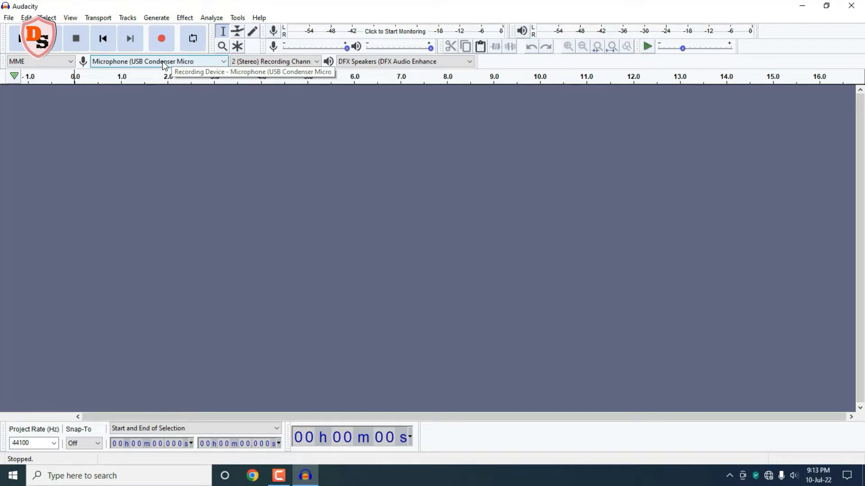
Step: Set the recording channels to 2 (Stereo) and record a new audio track from the microphone
left_click(317, 61)
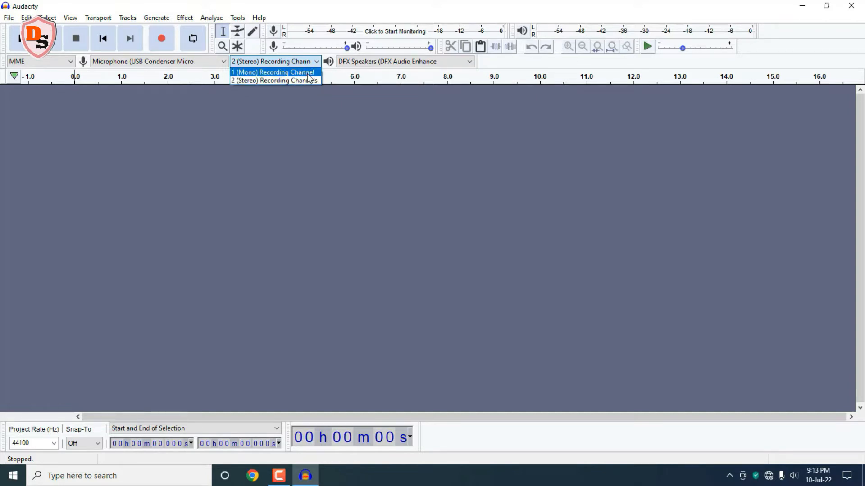
left_click(307, 80)
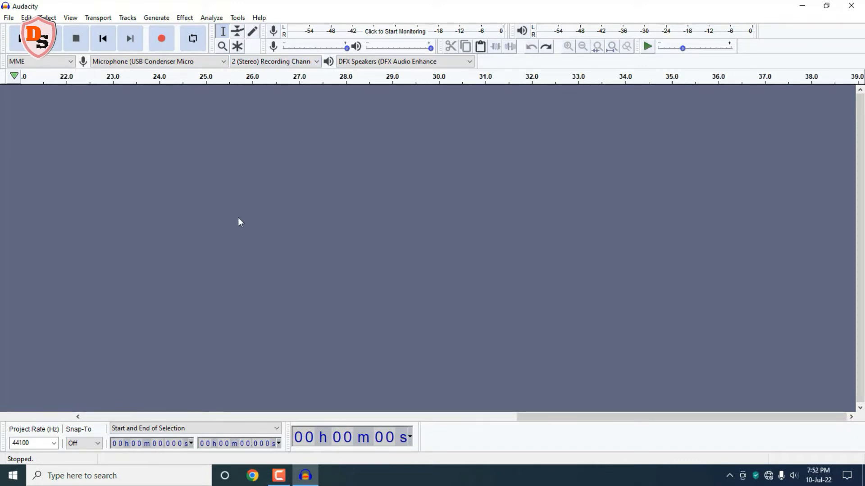
left_click(163, 43)
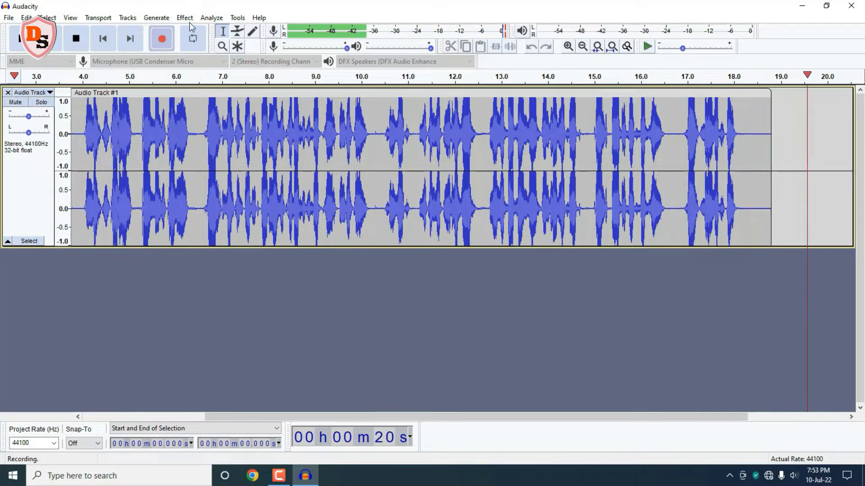
left_click(76, 41)
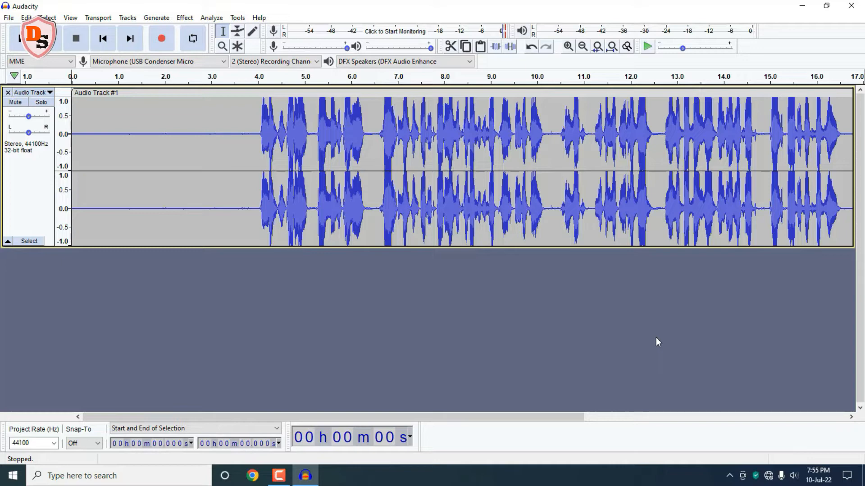
left_click(8, 18)
mouse_move(54, 112)
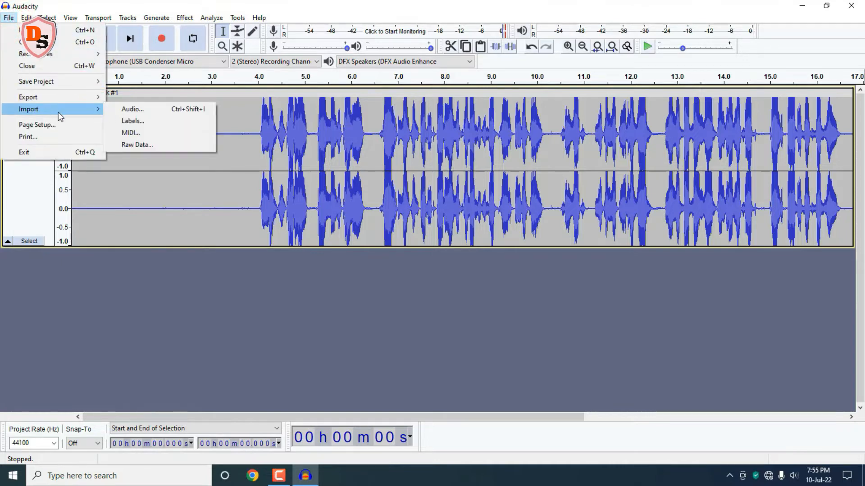
left_click(130, 109)
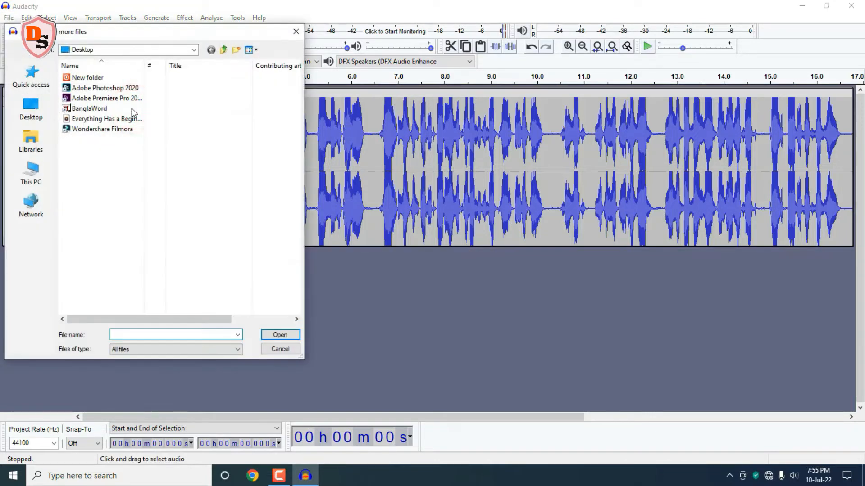
left_click(92, 118)
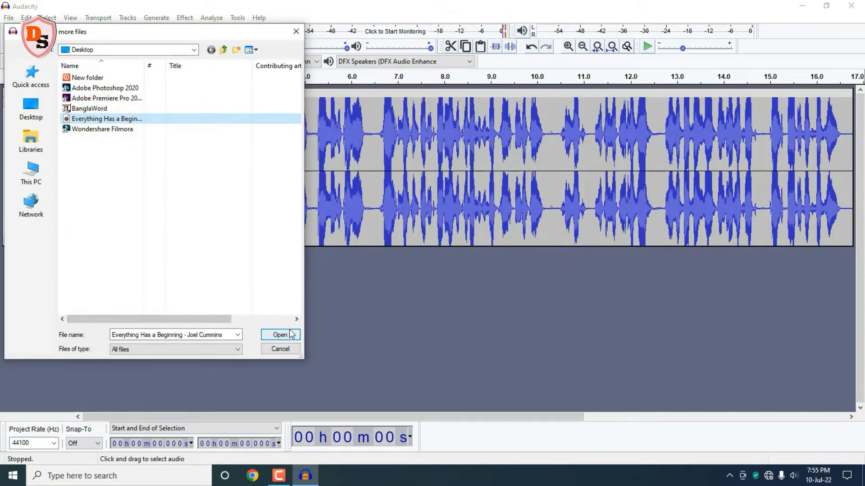
left_click(285, 348)
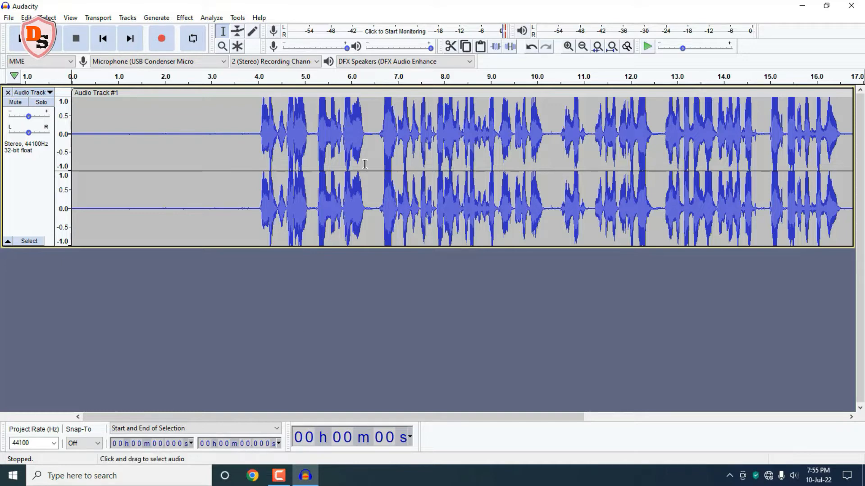
Step: Select the silent opening of the track and capture it as the noise profile with Noise Reduction
mouse_move(256, 149)
left_mouse_down()
mouse_move(77, 144)
mouse_move(255, 176)
left_mouse_up()
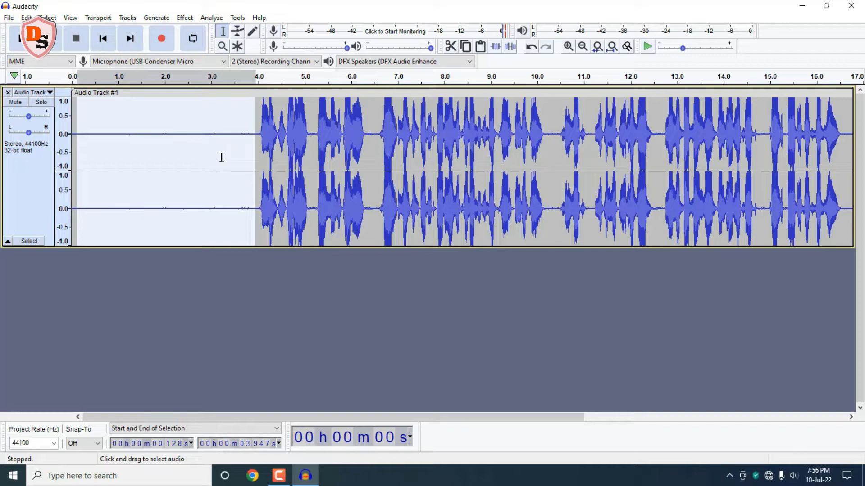
key("z")
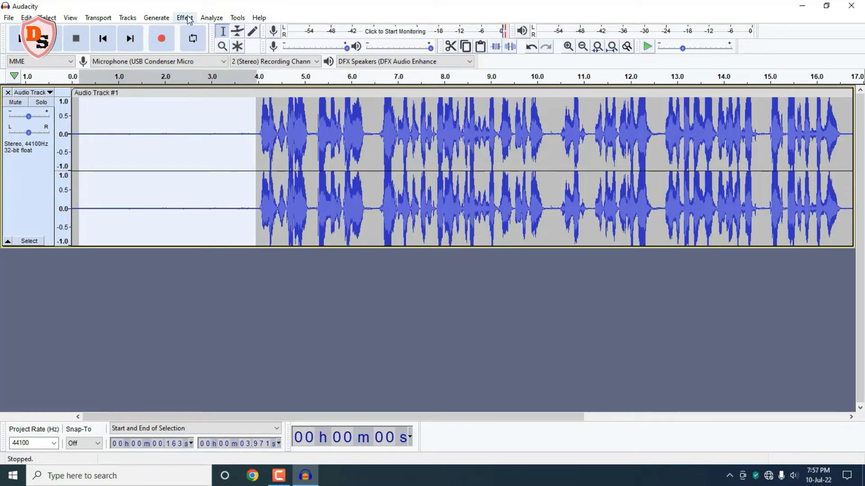
left_click(187, 18)
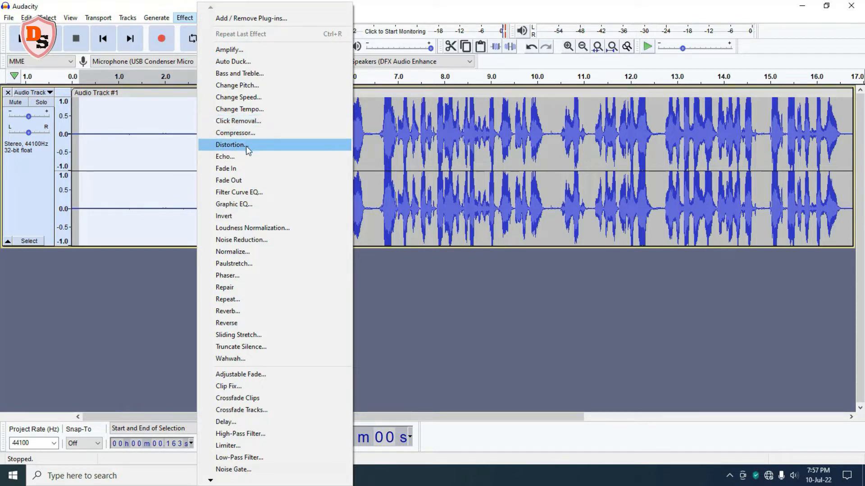
left_click(272, 242)
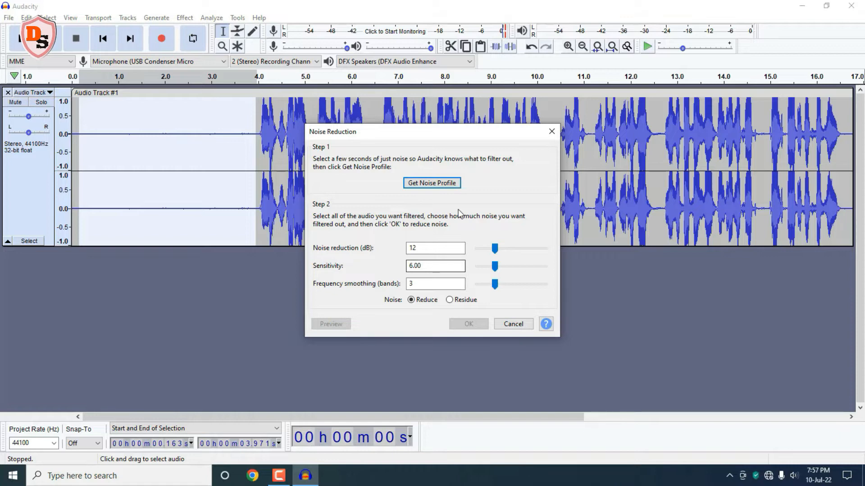
left_click(445, 183)
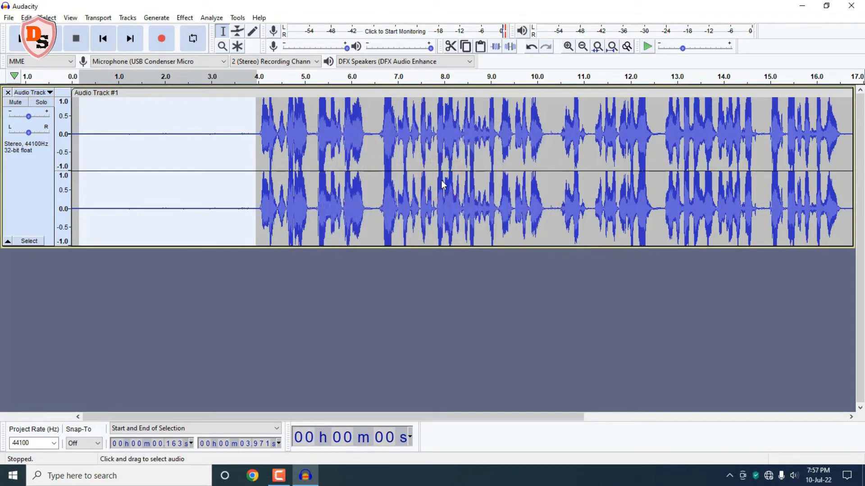
Step: Select the whole track and apply Repeat Noise Reduction to it
left_click(30, 179)
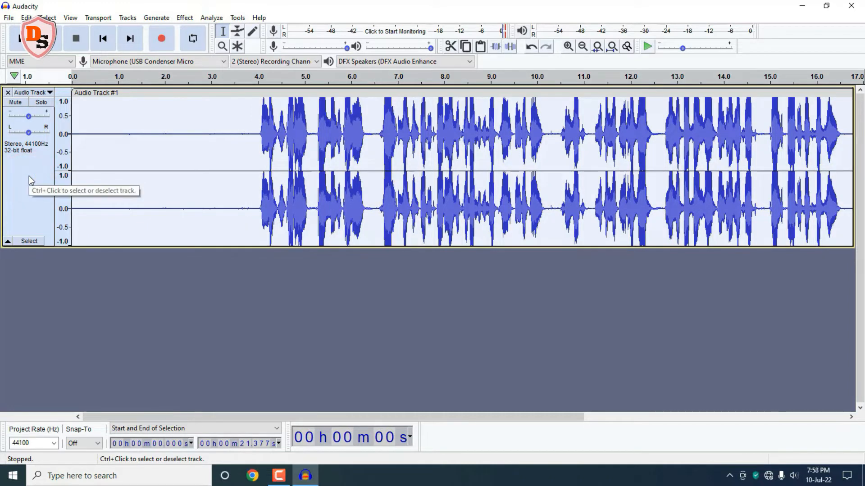
left_click(186, 18)
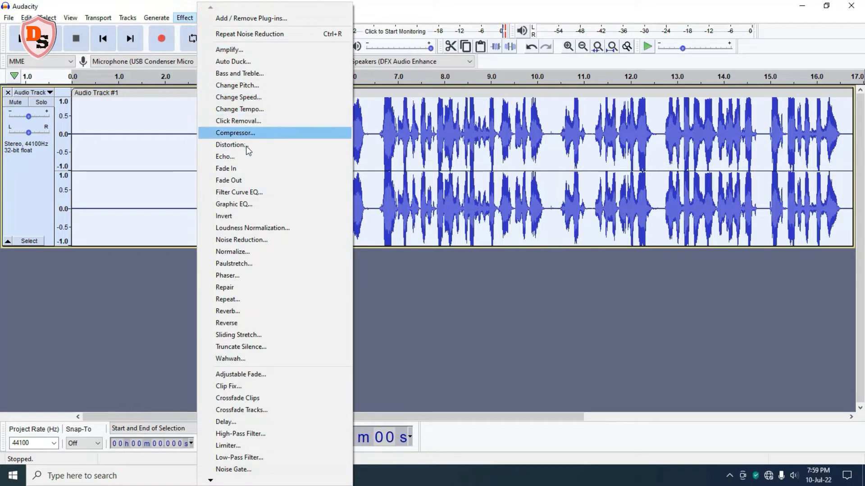
left_click(293, 34)
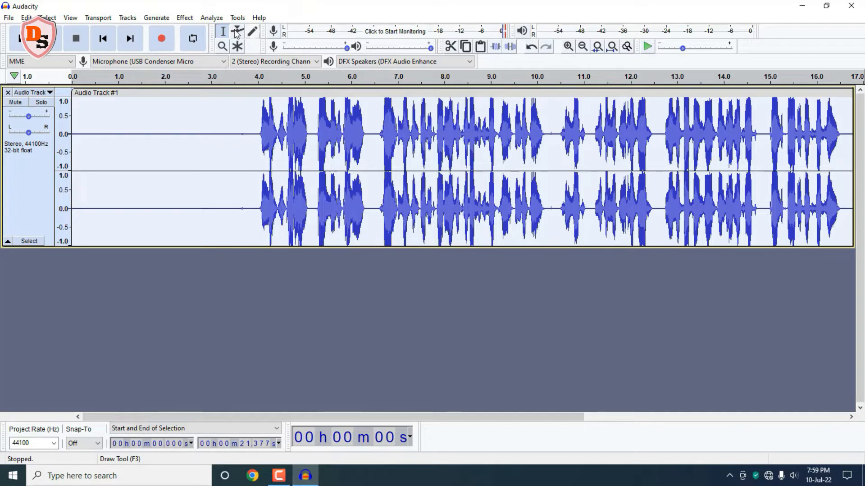
Step: Apply Repeat Noise Reduction to the whole track three more times
left_click(190, 19)
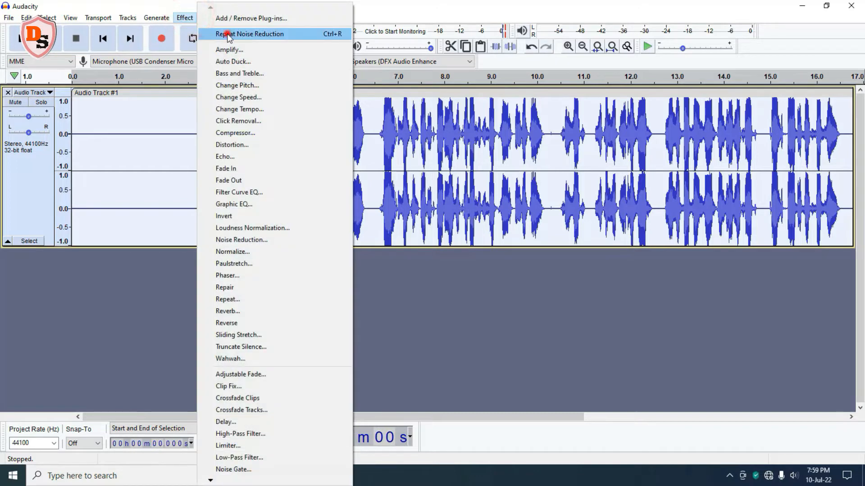
left_click(228, 34)
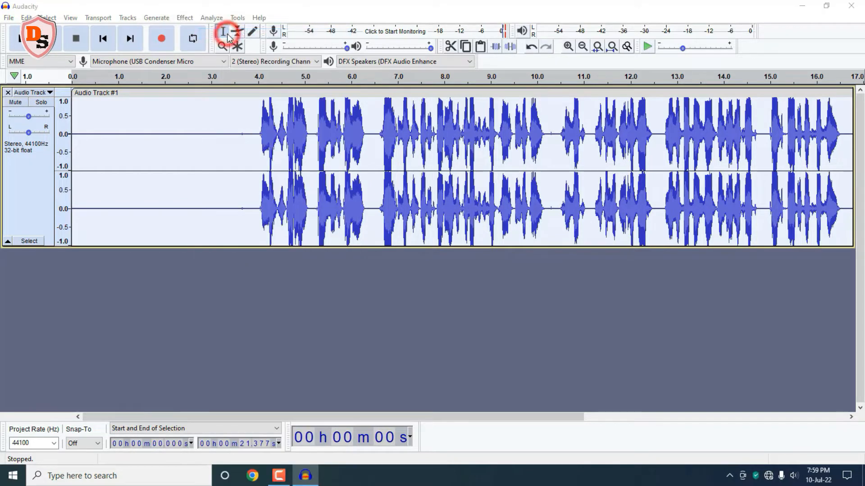
left_click(188, 20)
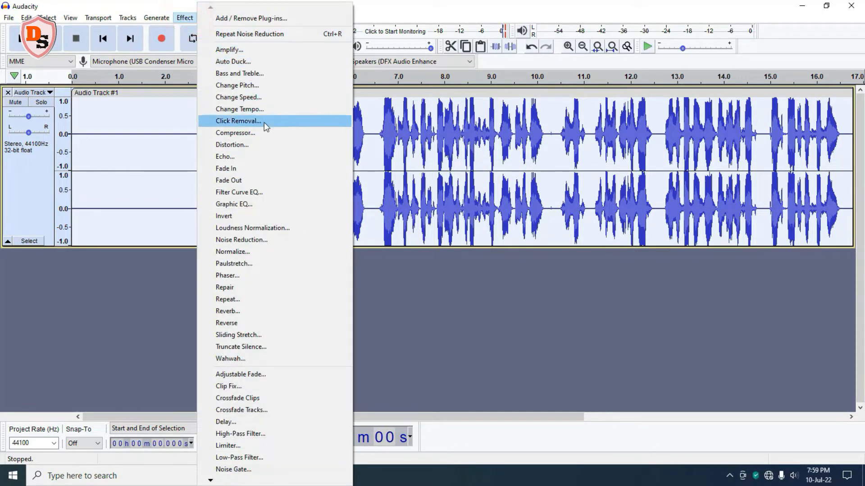
left_click(290, 34)
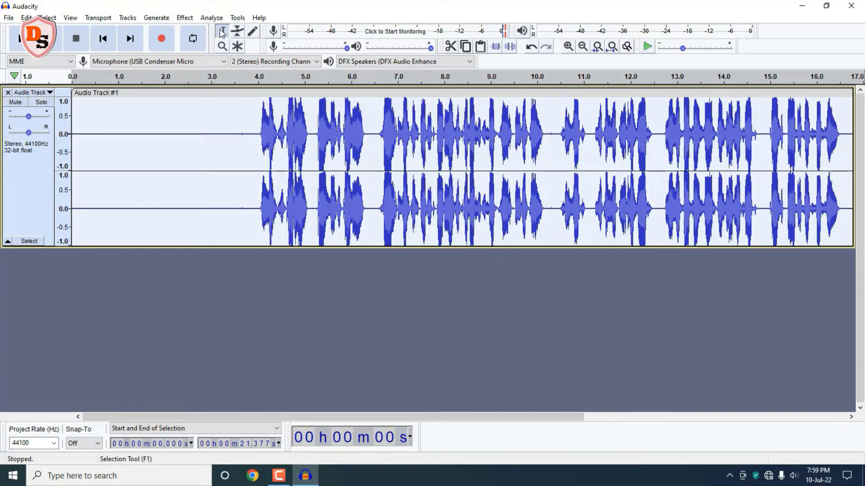
left_click(184, 18)
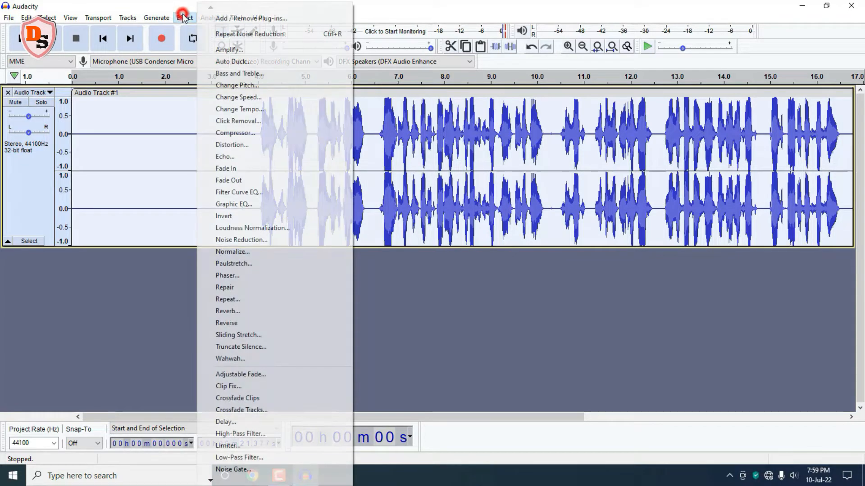
left_click(229, 32)
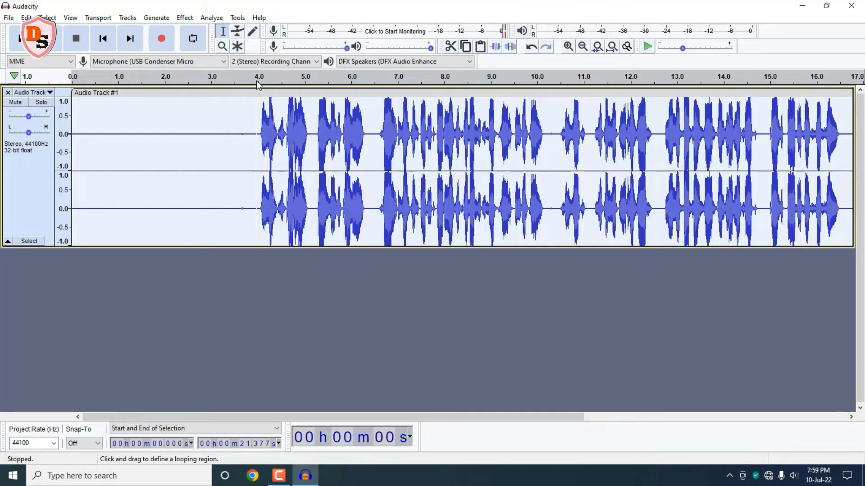
Step: Play the track from the start to listen to the cleaned audio, then pause playback
left_click(85, 75)
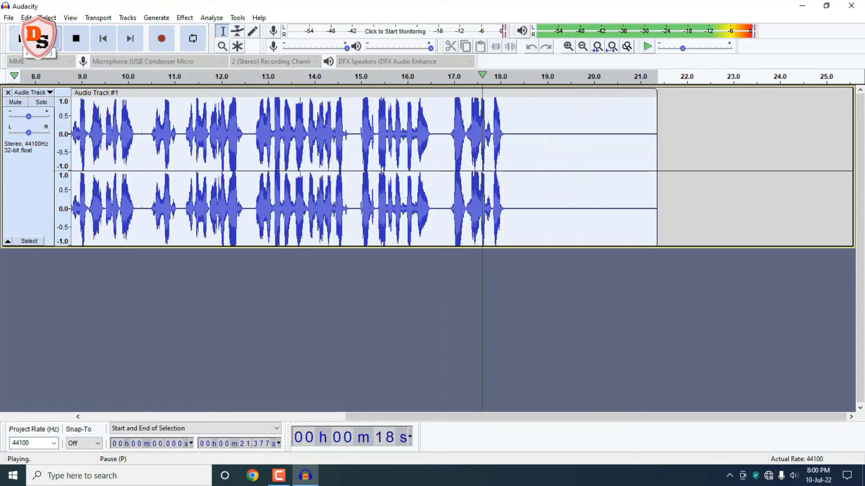
left_click(36, 39)
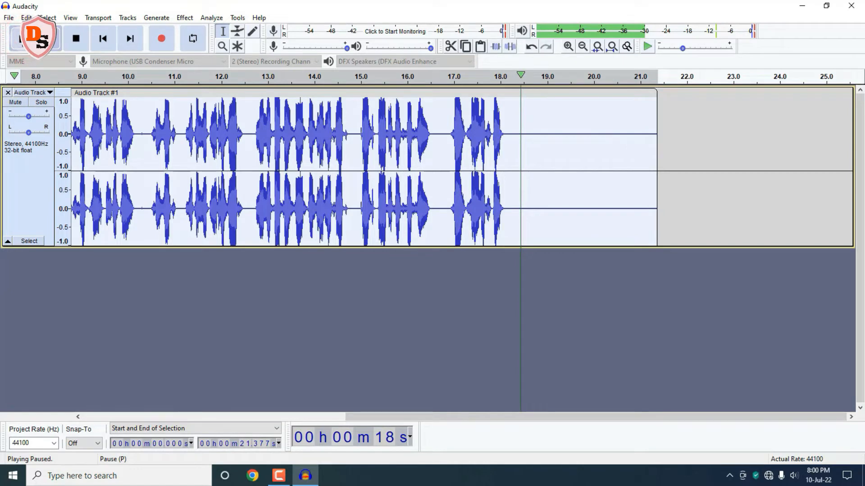
Step: Select the silent stretch from about 1.4 s to 4.0 s and cut it out of the track
left_click_drag(572, 418, 347, 402)
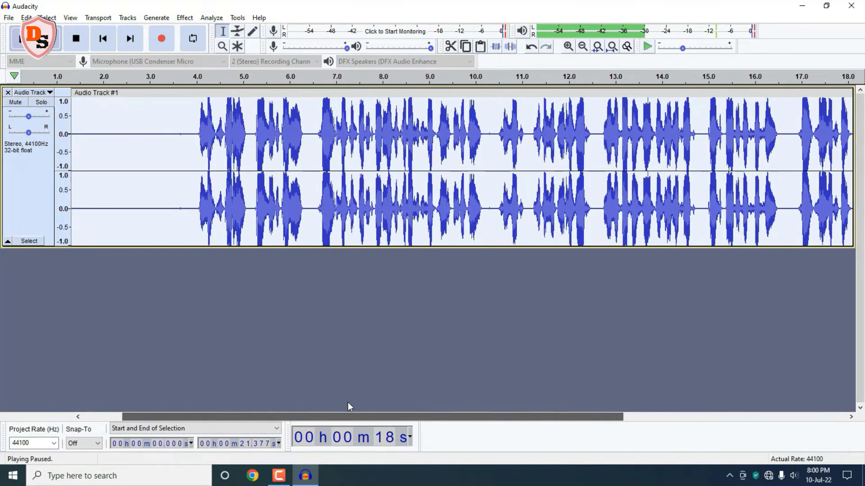
left_click(100, 280)
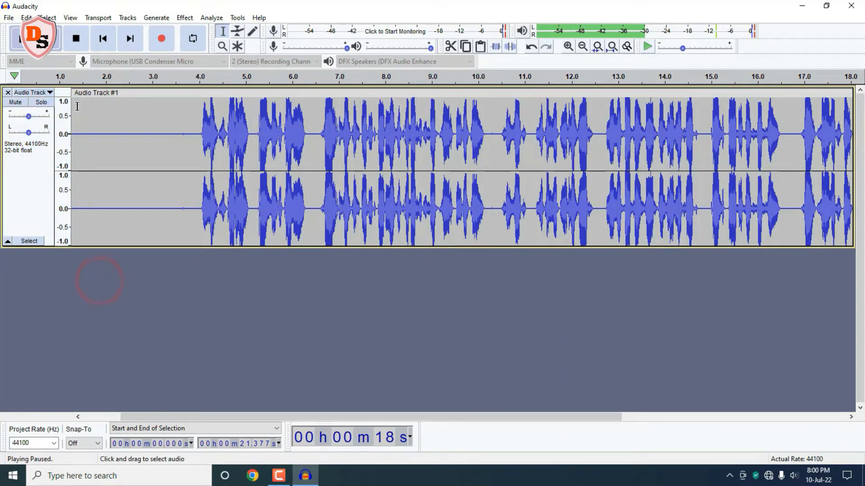
left_click_drag(77, 106, 198, 114)
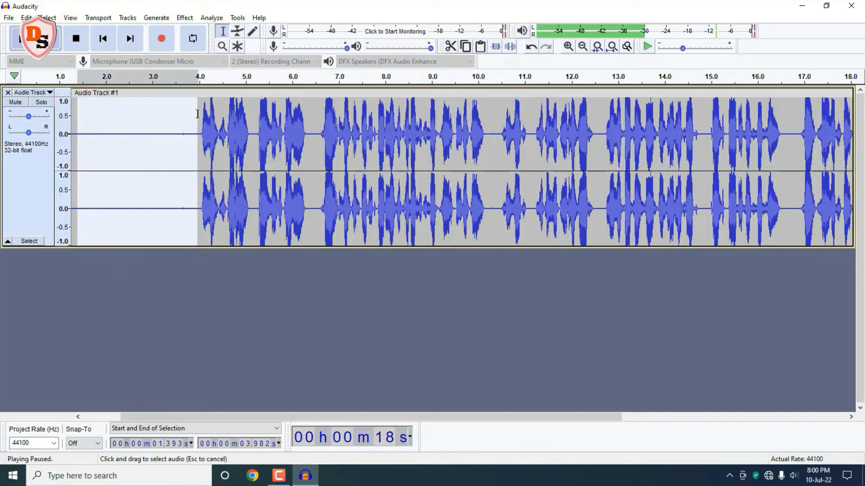
left_click(451, 46)
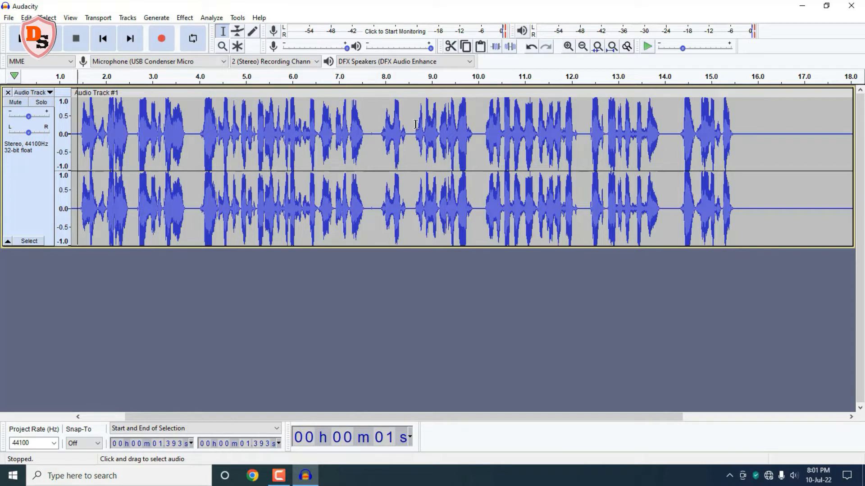
Step: Select the whole track and apply Filter Curve EQ using the Bass Boost factory preset
key("ctrl+a")
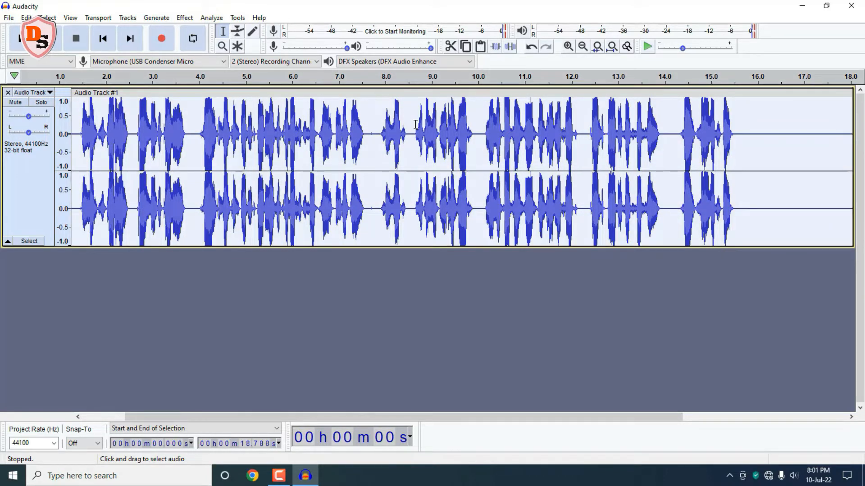
left_click(185, 18)
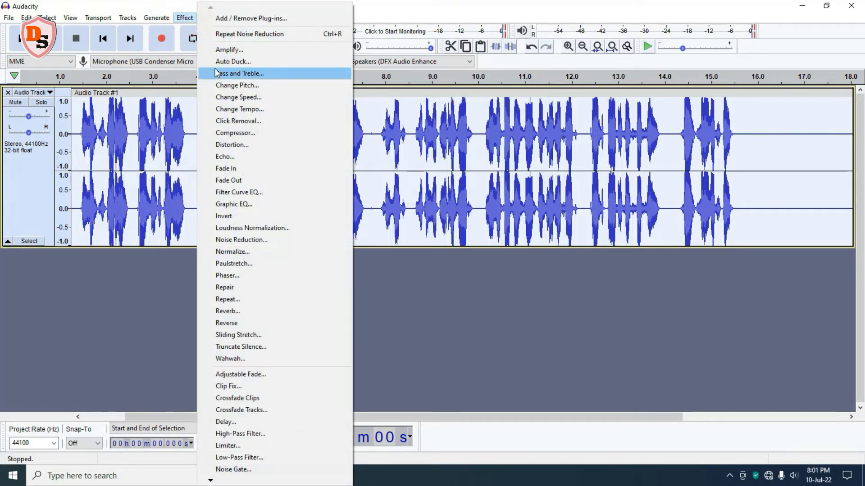
left_click(261, 192)
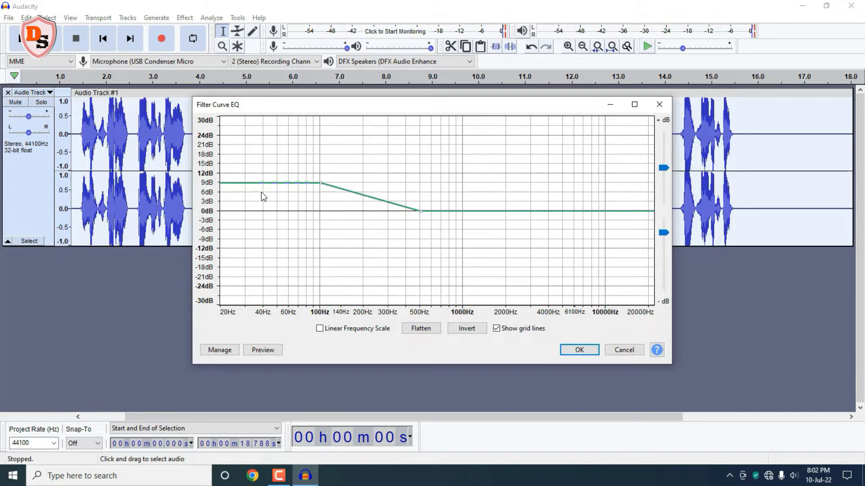
left_click(227, 351)
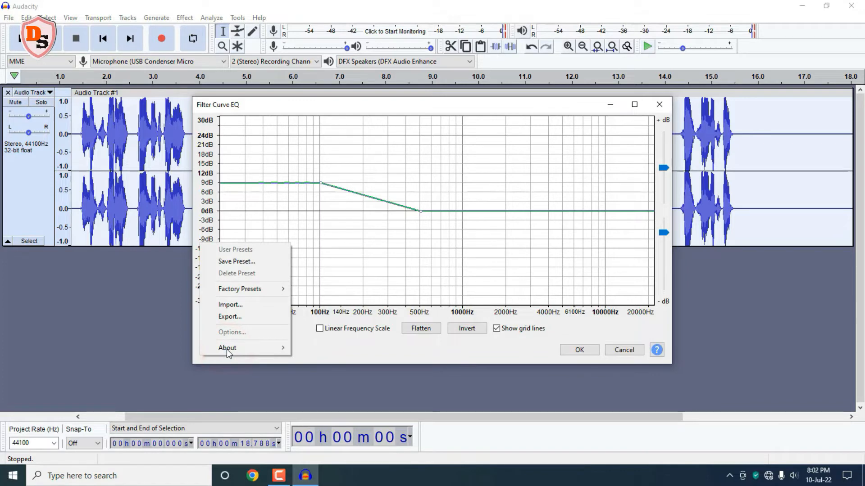
mouse_move(261, 289)
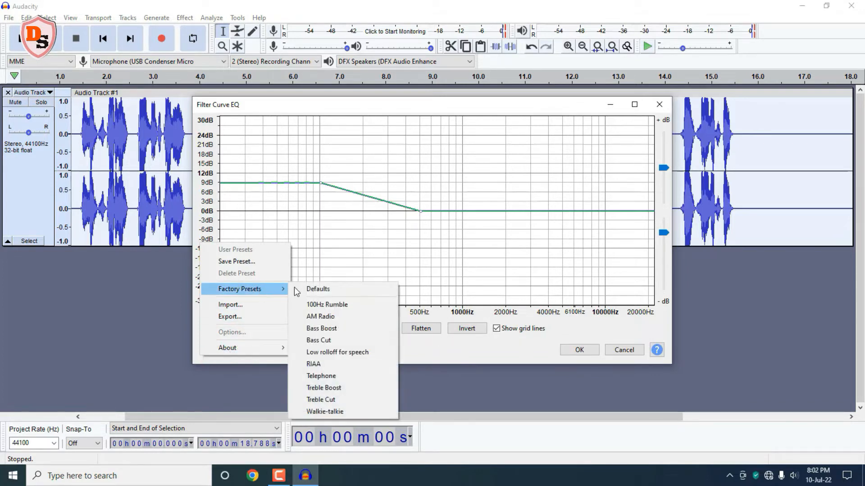
left_click(340, 330)
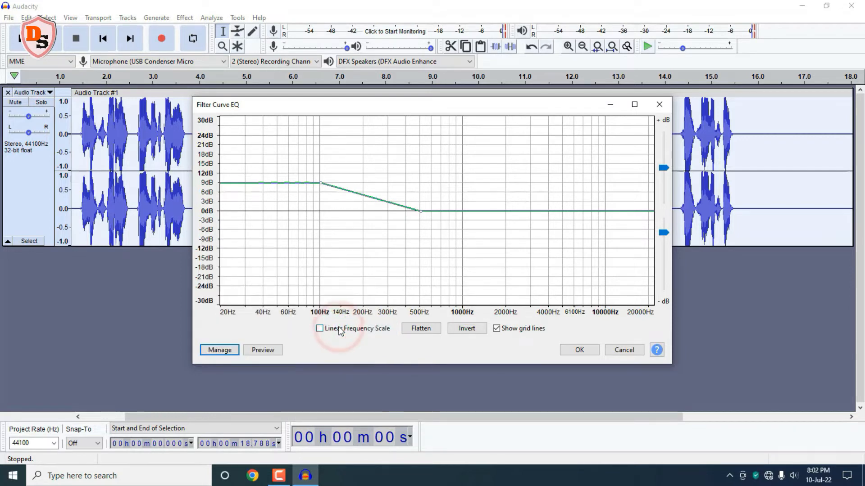
left_click(574, 350)
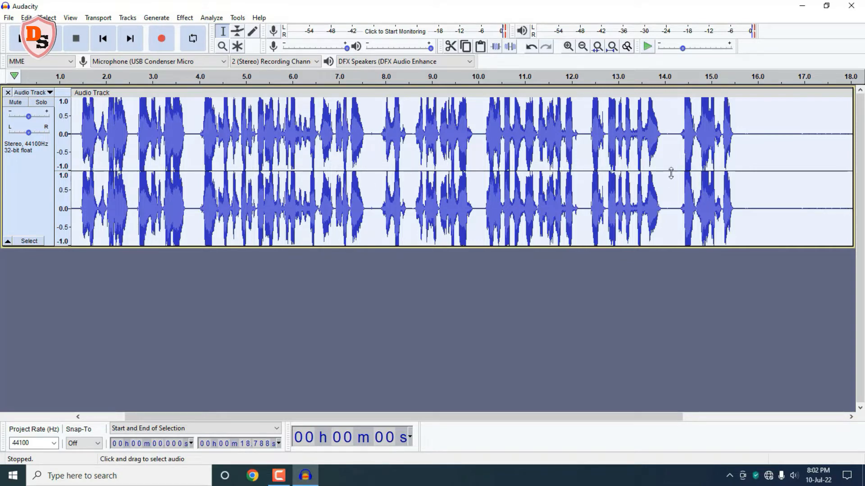
Step: Apply Filter Curve EQ to the track using the Treble Boost factory preset
left_click(185, 18)
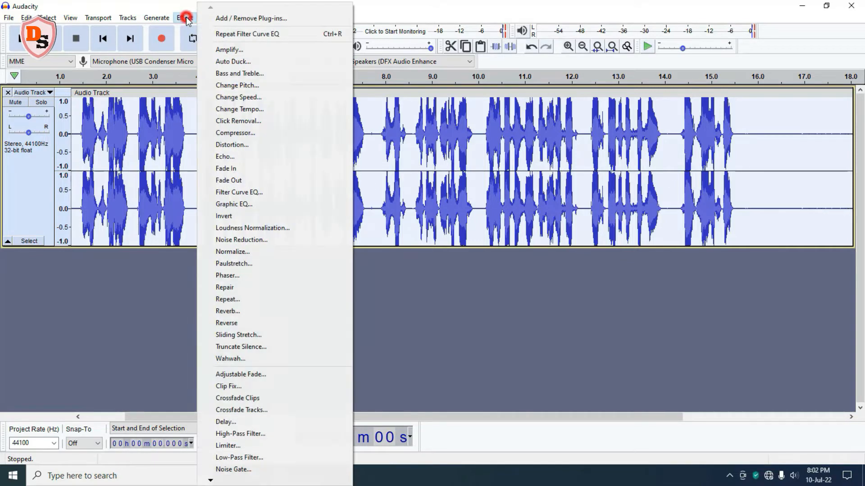
left_click(274, 192)
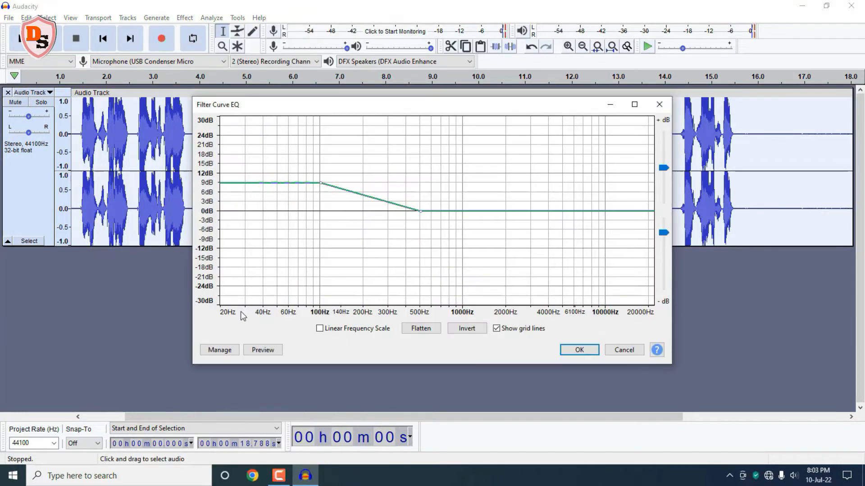
left_click(219, 350)
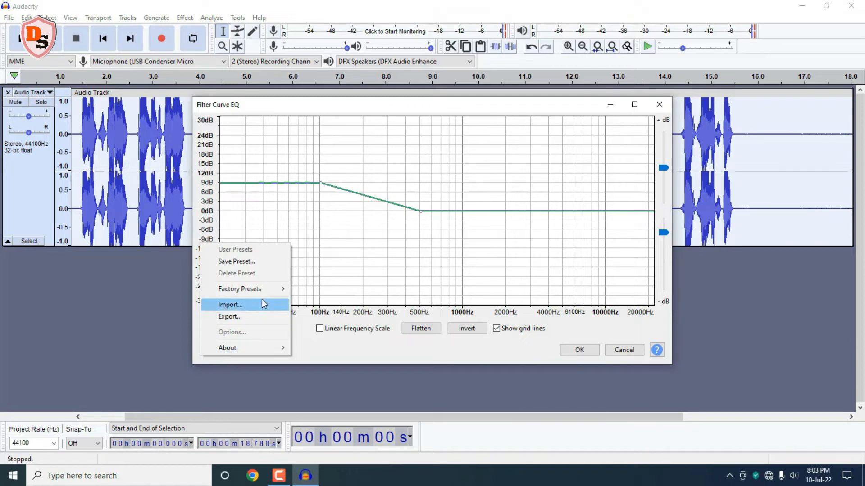
mouse_move(266, 290)
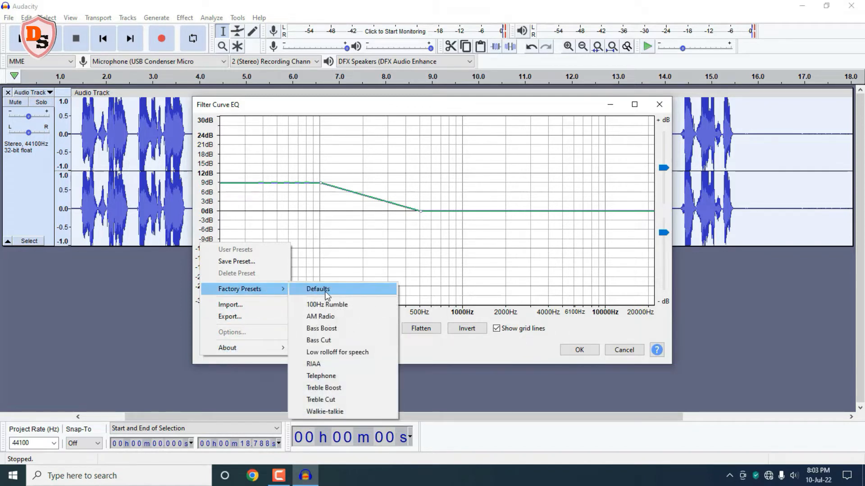
left_click(345, 386)
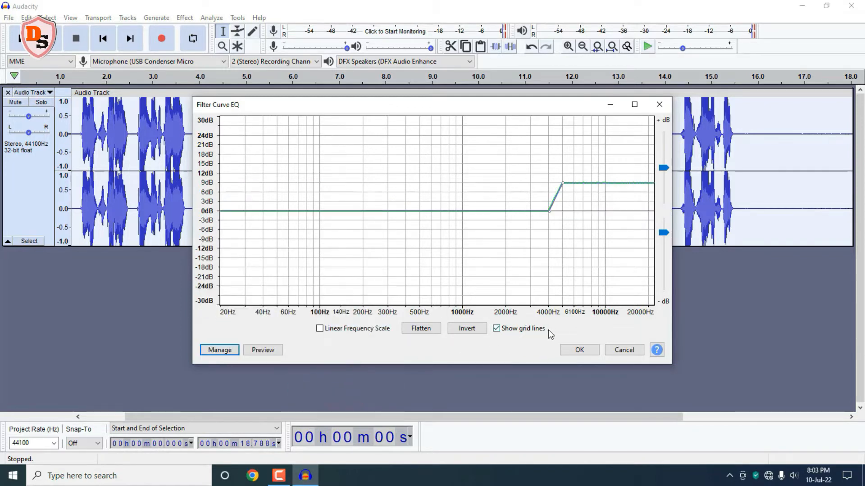
left_click(580, 349)
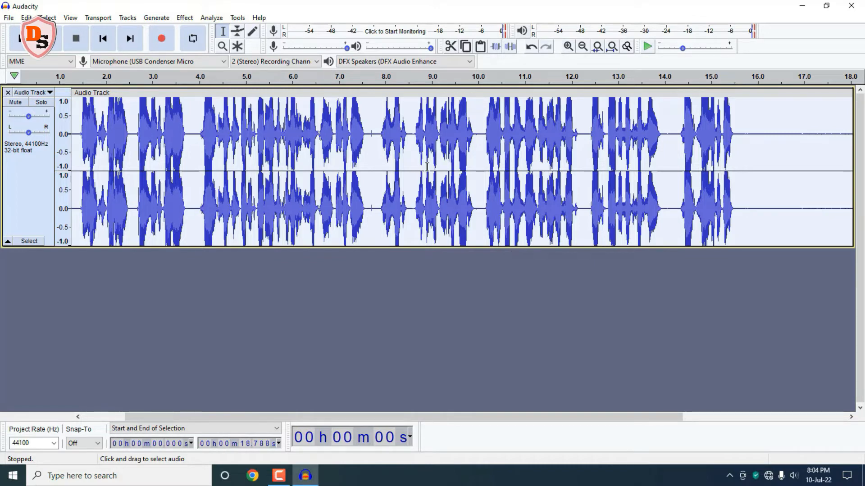
Step: Apply the Compressor effect to the whole track
left_click(184, 18)
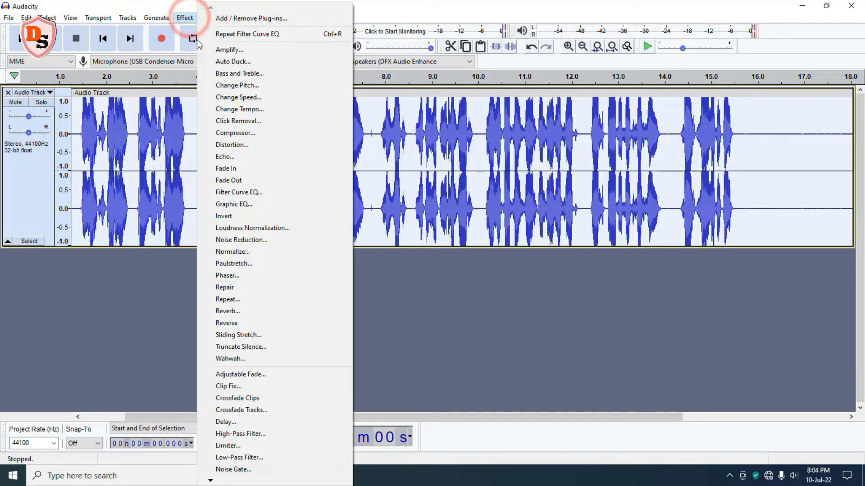
left_click(248, 133)
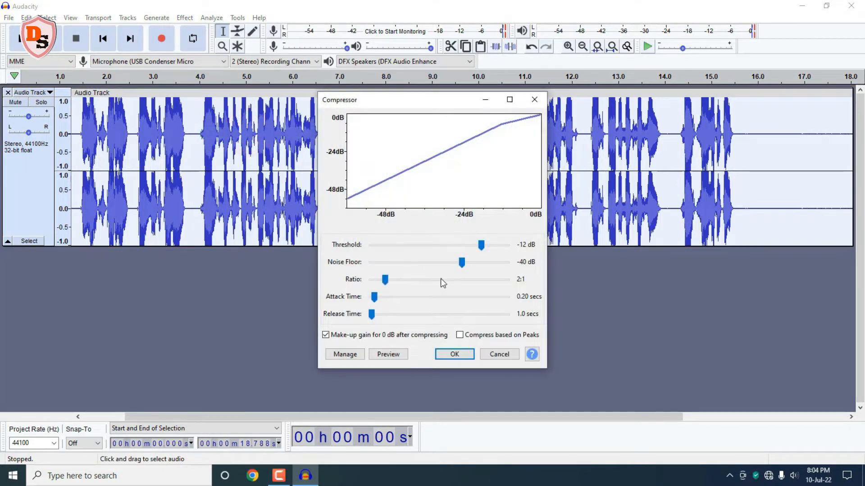
left_click(463, 355)
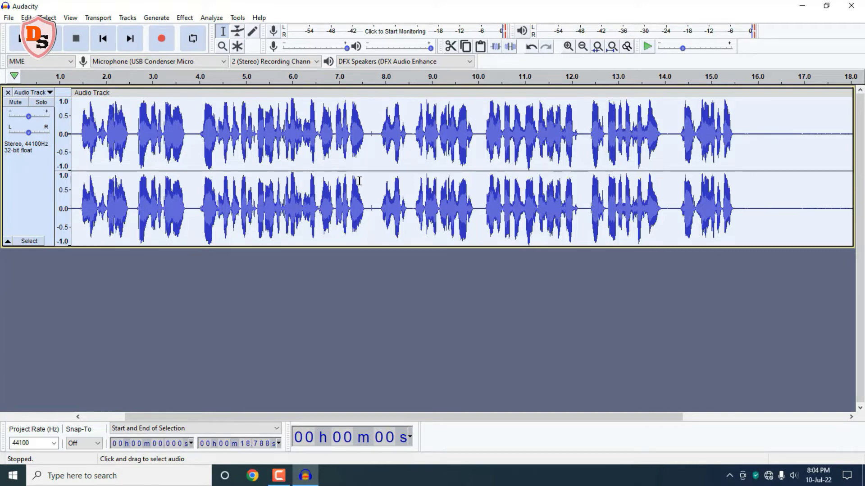
Step: Apply the Normalize effect to the whole track
left_click(184, 19)
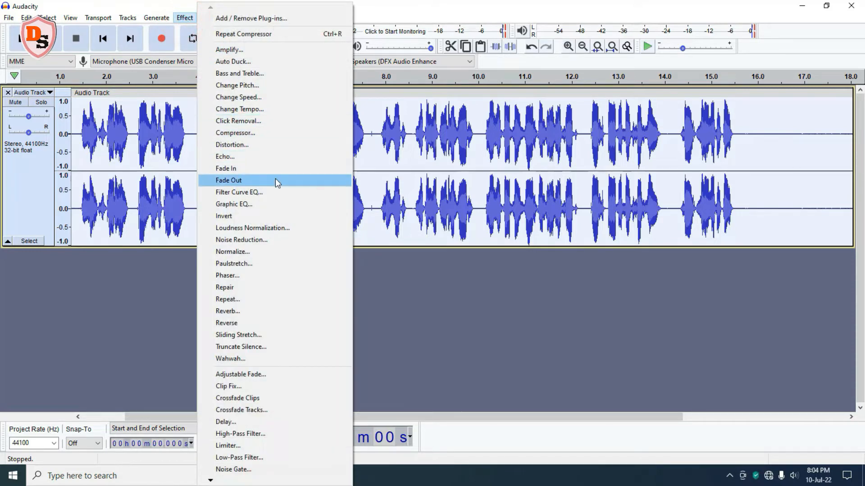
left_click(247, 251)
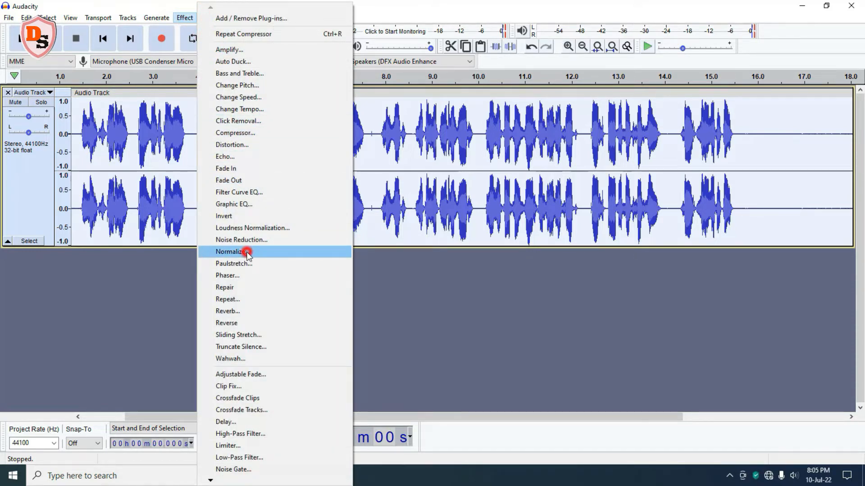
left_click(451, 265)
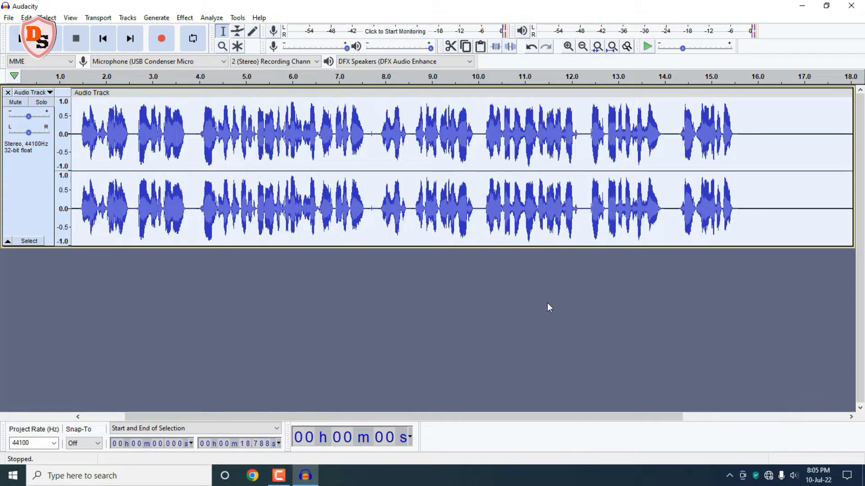
Step: Apply Filter Curve EQ with the Bass Boost factory preset to the track once more
left_click(187, 20)
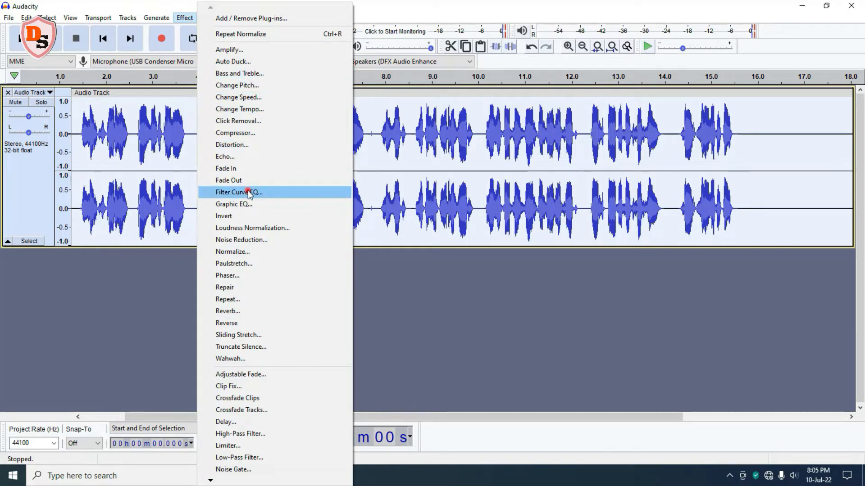
left_click(249, 192)
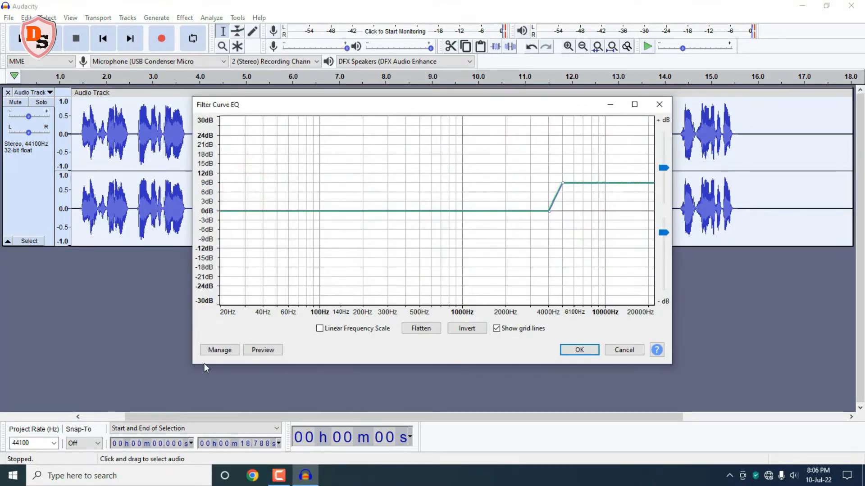
left_click(218, 353)
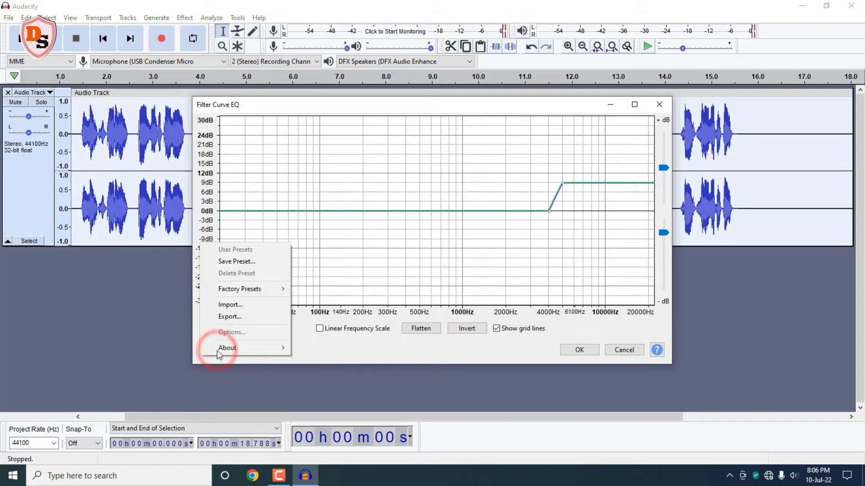
mouse_move(268, 292)
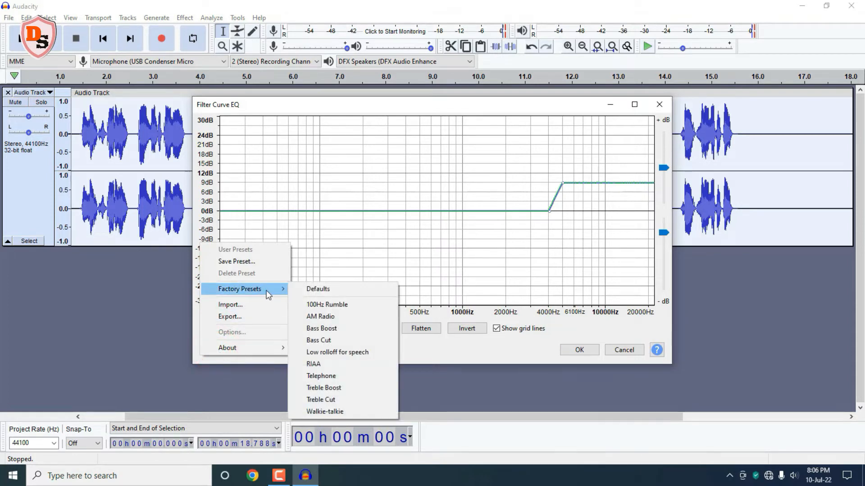
left_click(345, 330)
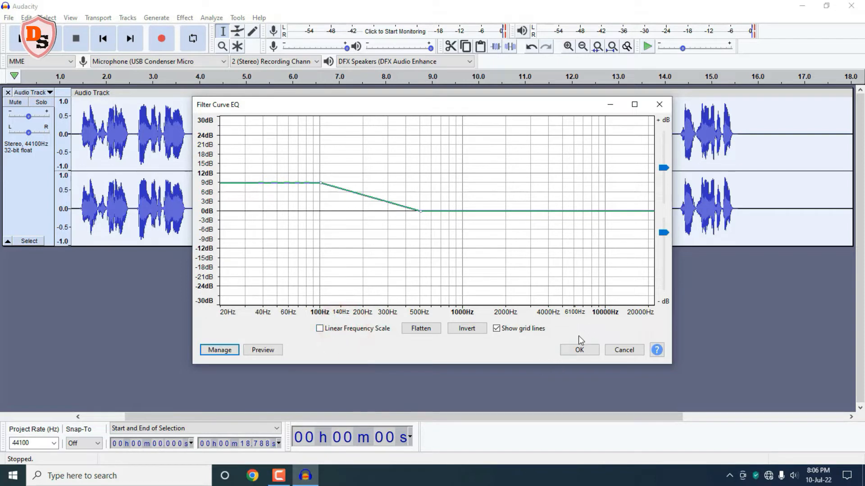
left_click(579, 351)
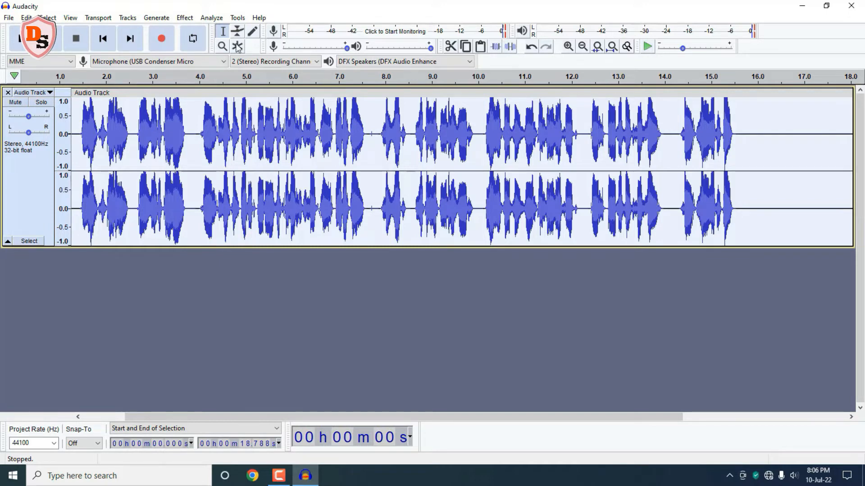
Step: Normalize the whole track again, peak amplitude -1.0 dB
left_click(184, 17)
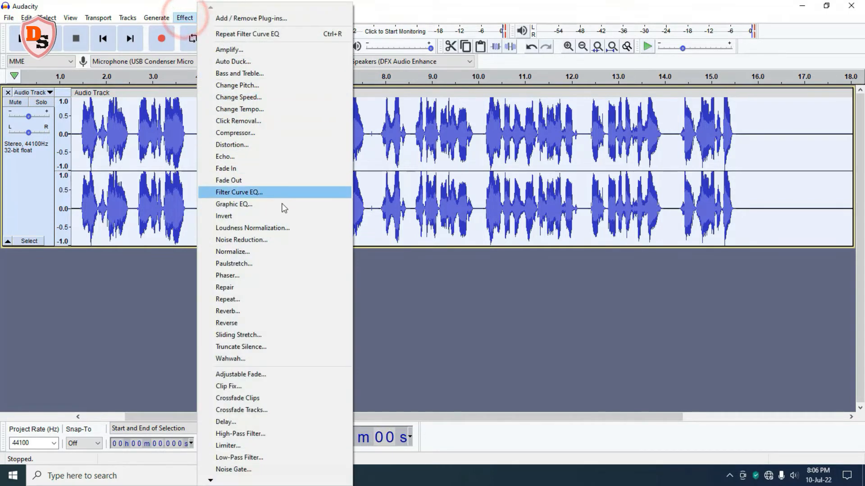
left_click(264, 253)
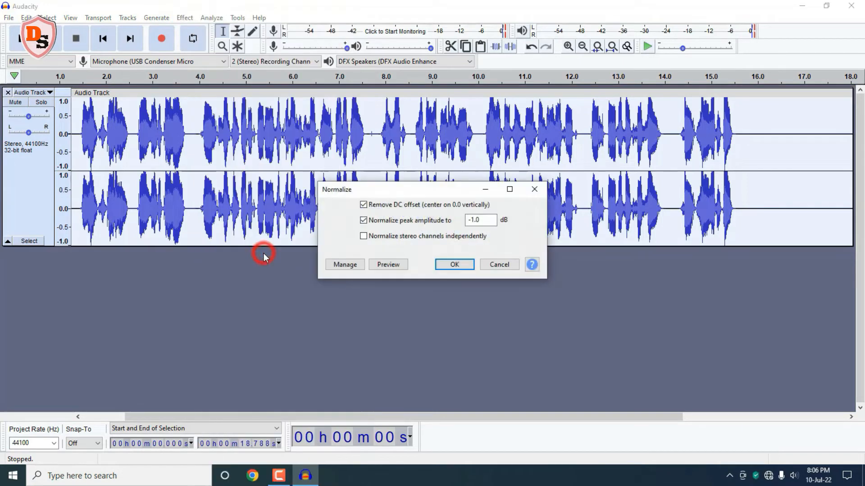
left_click(449, 269)
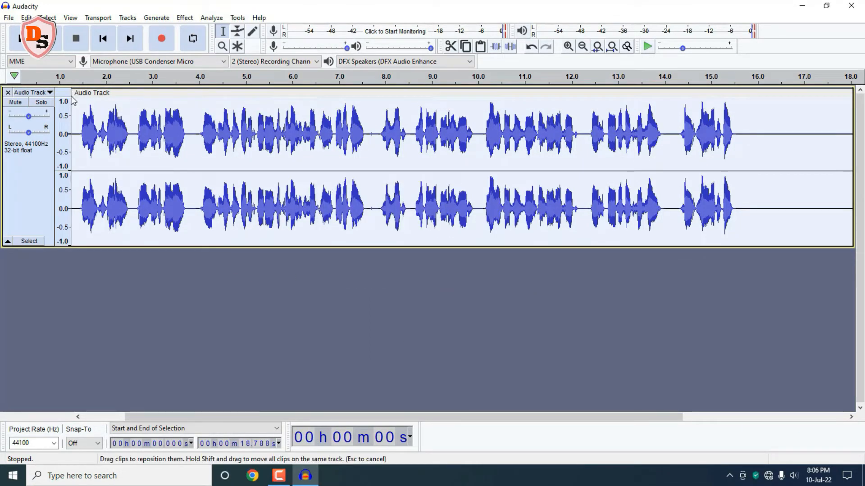
Step: Play the processed track from about 1.4 s to listen to it, then pause playback
left_click(127, 306)
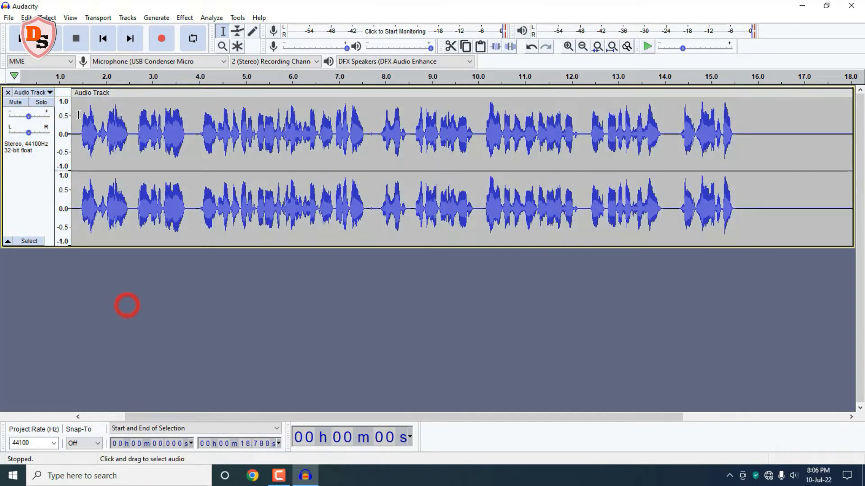
left_click(76, 103)
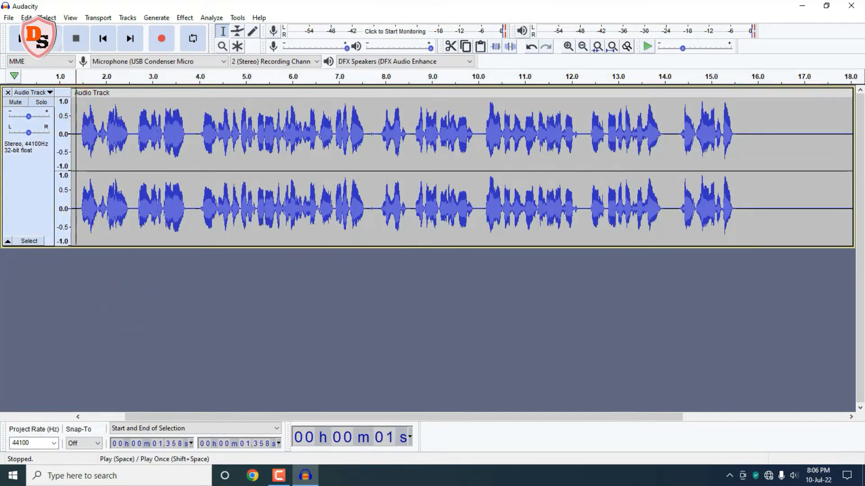
left_click(50, 39)
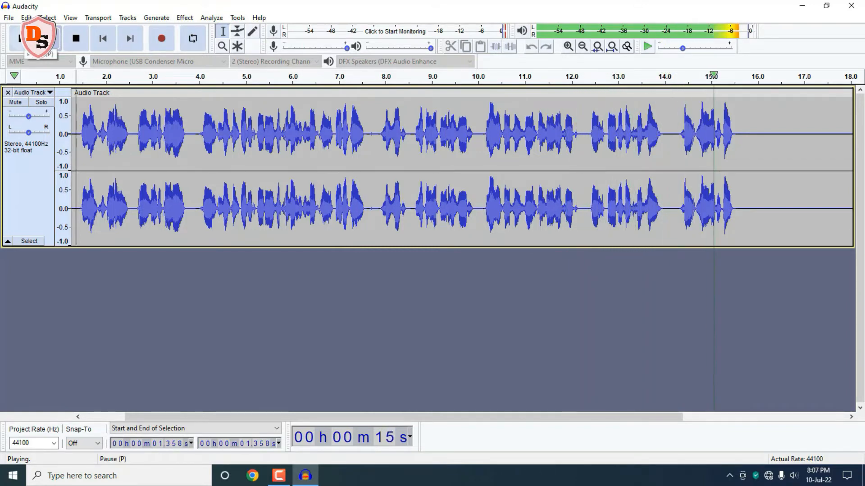
left_click(22, 38)
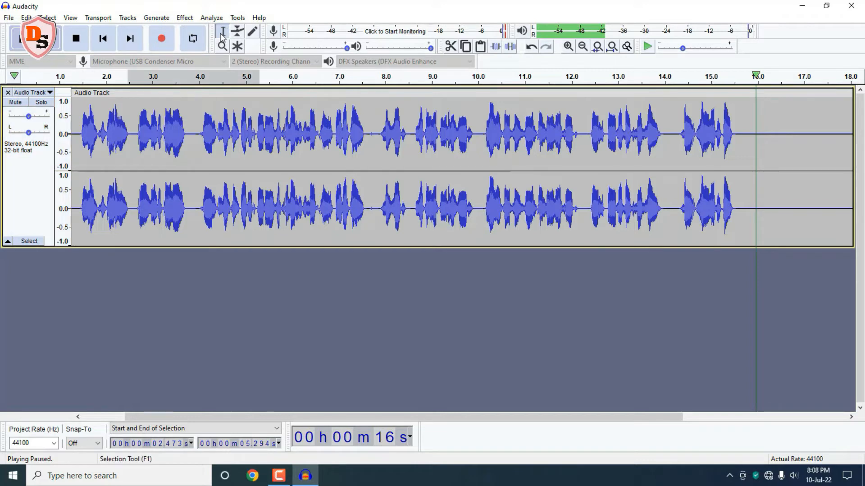
left_click(220, 33)
left_click_drag(112, 102, 268, 150)
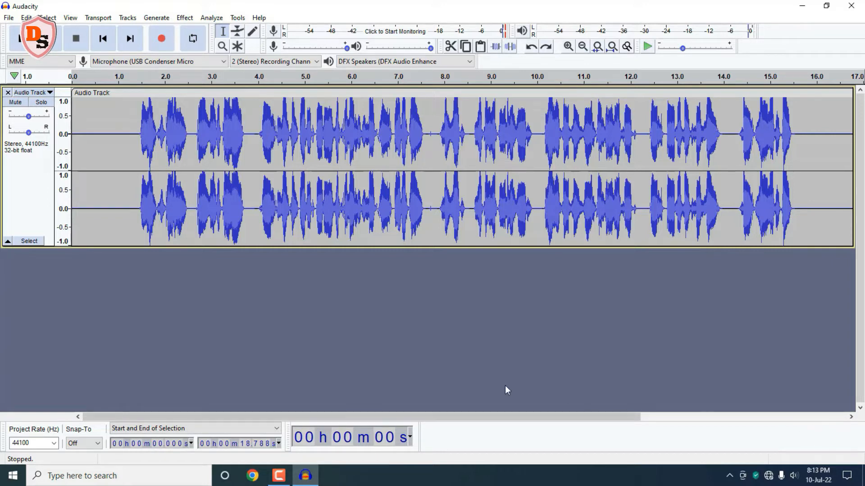
left_click(214, 126)
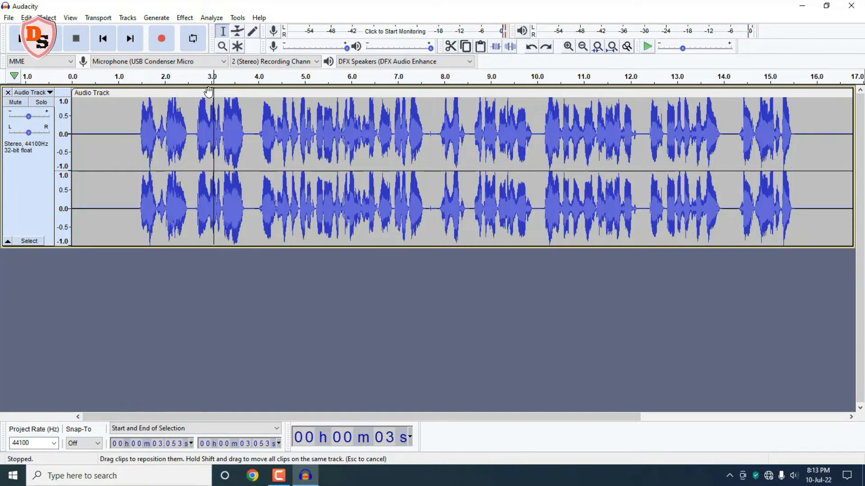
mouse_move(209, 92)
left_mouse_down()
mouse_move(257, 96)
mouse_move(186, 95)
mouse_move(295, 96)
mouse_move(207, 98)
left_mouse_up()
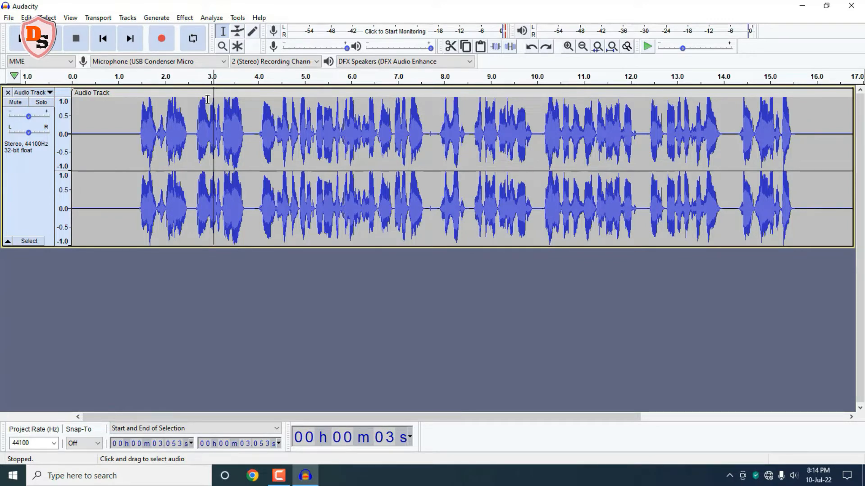
Step: Shape the volume envelope around the word near 3 s with the Envelope tool
left_click(207, 99)
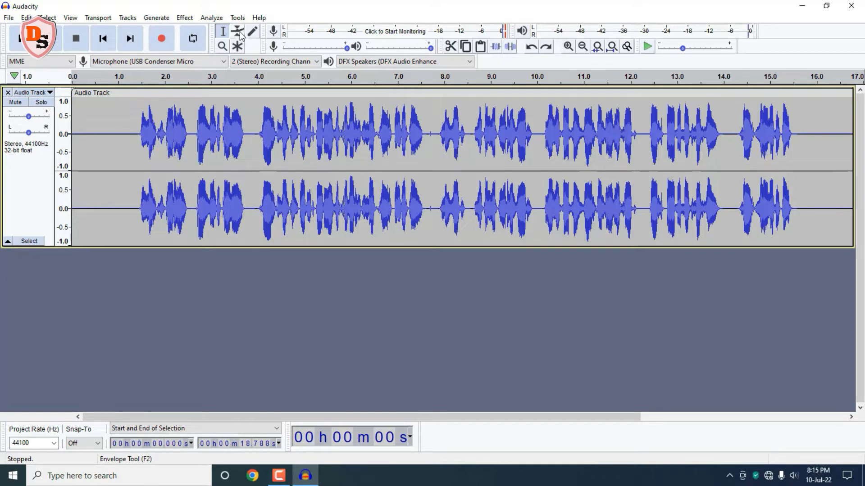
left_click(239, 32)
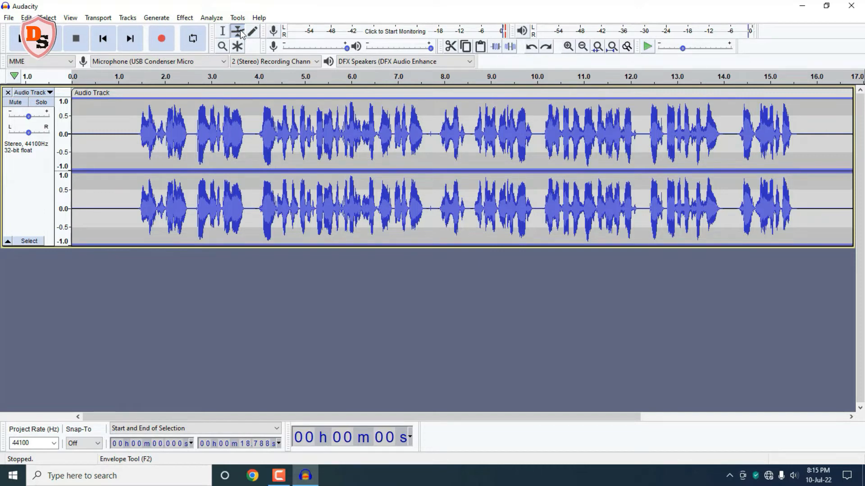
left_click(198, 129)
left_click(242, 130)
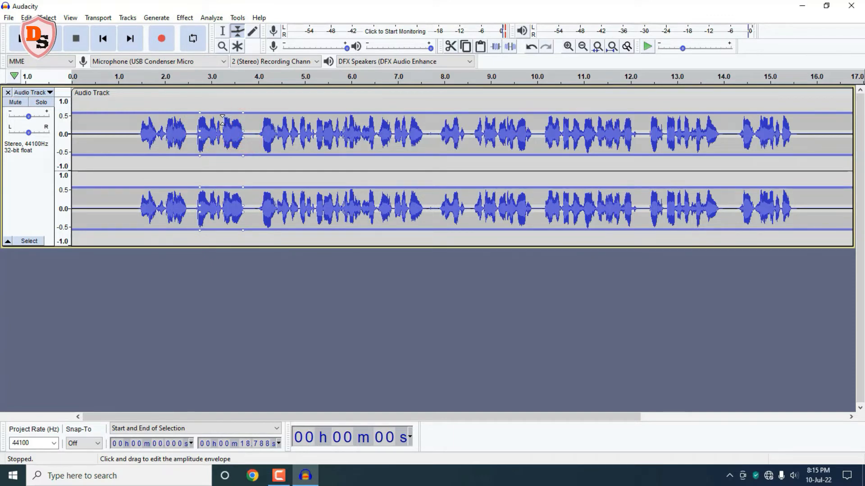
left_click_drag(222, 125, 222, 115)
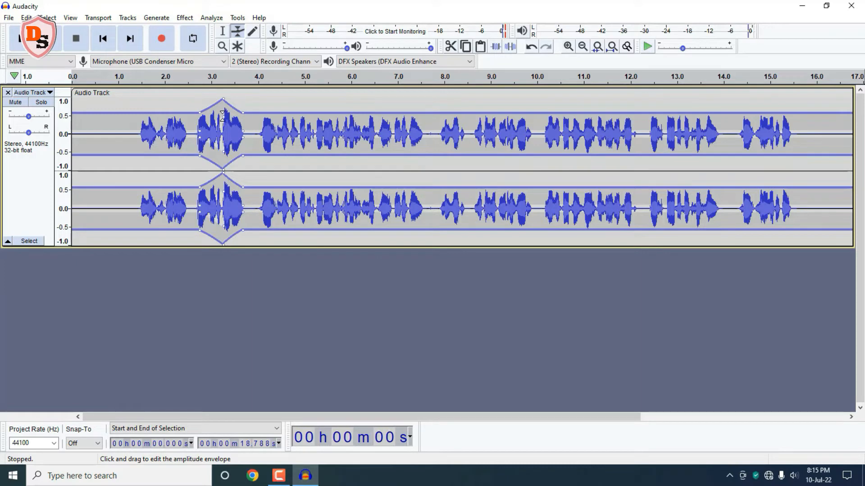
left_click_drag(222, 116, 222, 132)
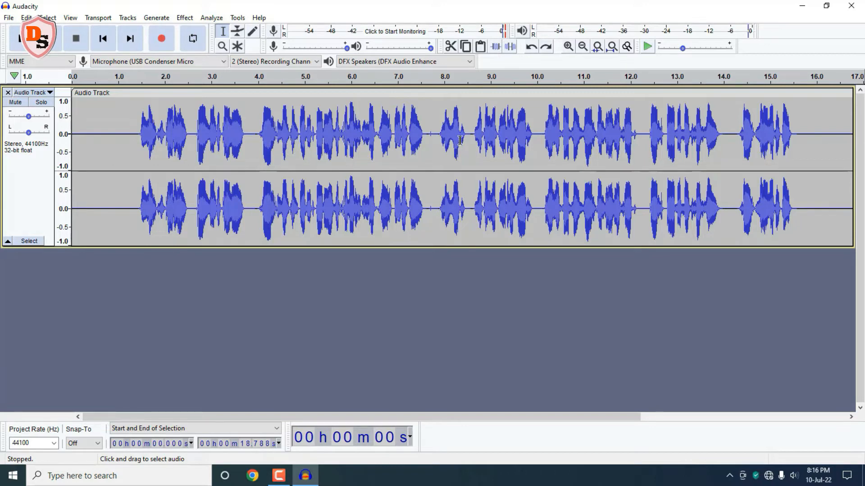
Step: Zoom in to individual samples near 9.397 s and redraw several sample values with the Draw tool
left_click(568, 47)
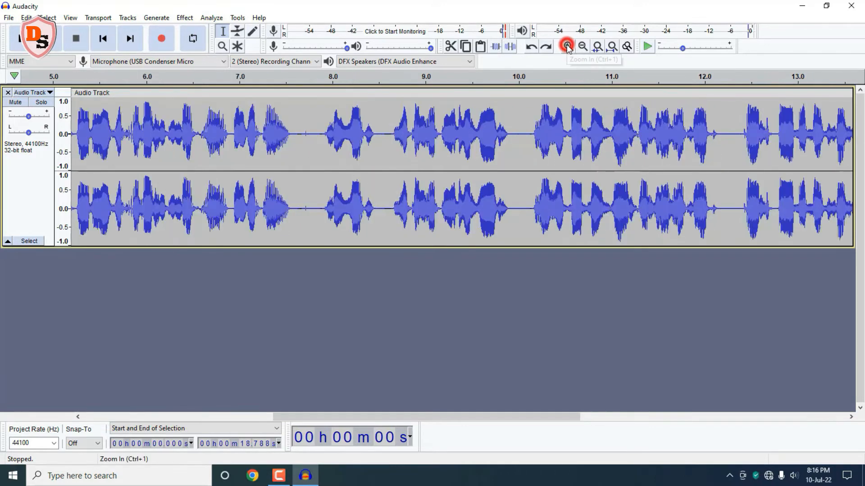
left_click(567, 47)
left_click(568, 47)
left_click(568, 46)
left_click(567, 46)
left_click(567, 46)
left_click(568, 46)
left_click(567, 46)
left_click(568, 47)
left_click(567, 46)
left_click(567, 47)
left_click(567, 46)
left_click(567, 47)
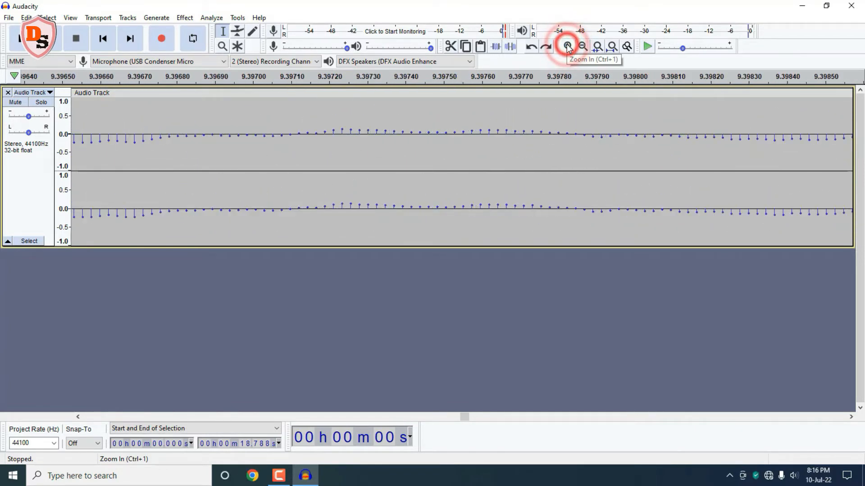
left_click(567, 46)
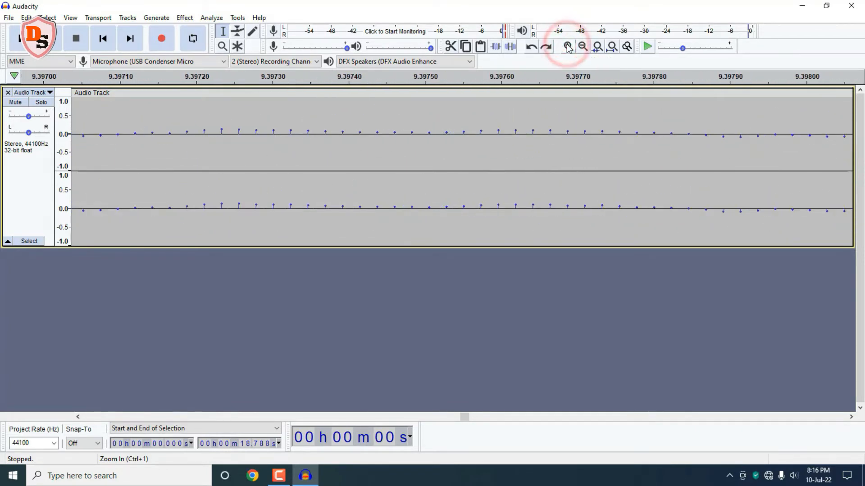
left_click(568, 46)
left_click(253, 31)
left_click_drag(534, 129, 538, 104)
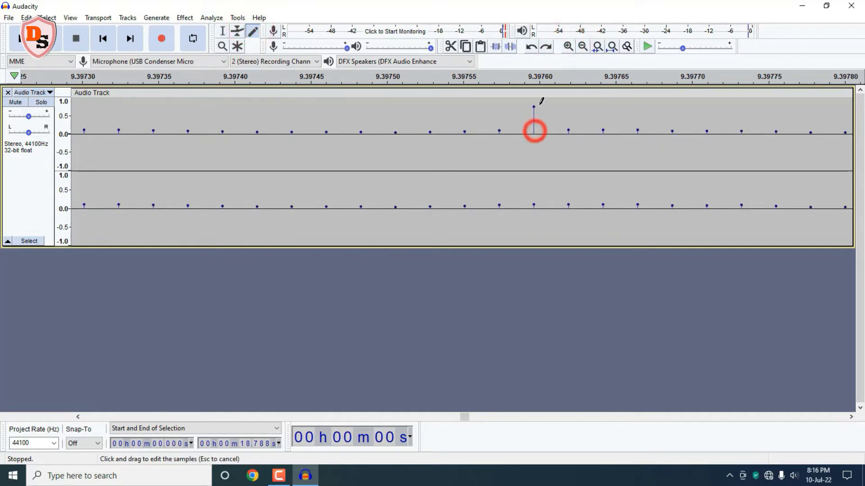
left_click_drag(568, 129, 569, 98)
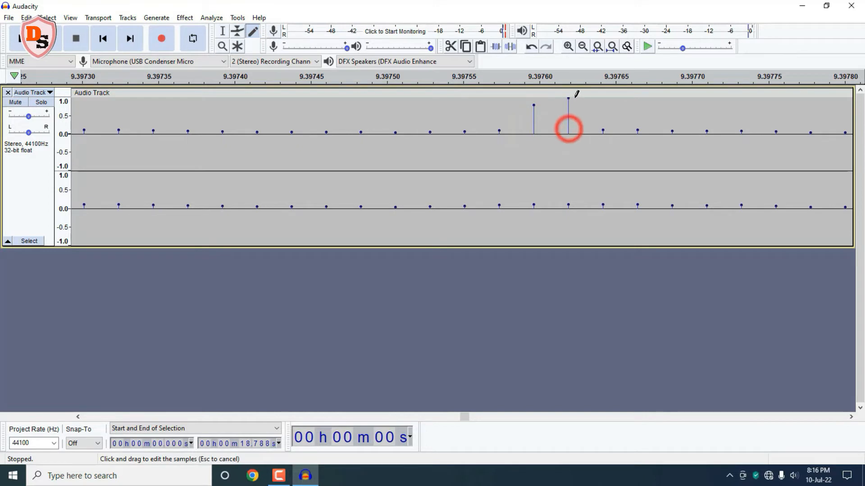
left_click_drag(603, 131, 604, 107)
left_click_drag(498, 131, 500, 166)
left_click_drag(465, 131, 465, 163)
left_click_drag(638, 131, 637, 165)
left_click_drag(672, 130, 674, 163)
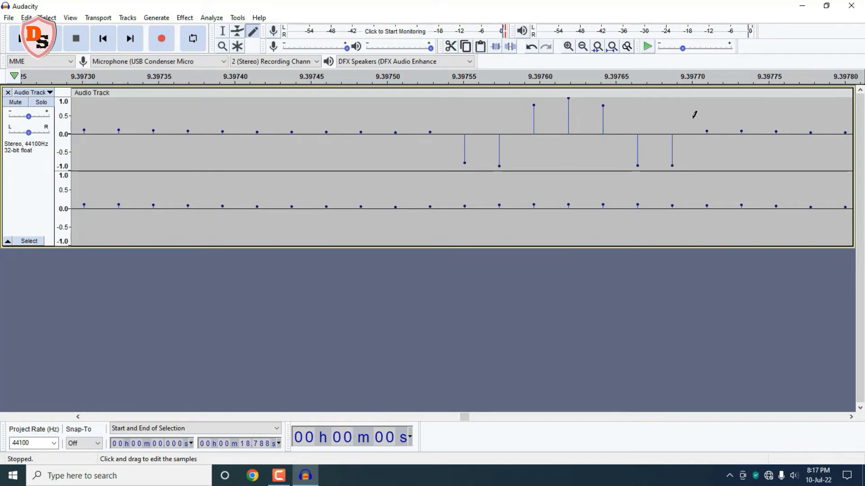
Step: Undo the sample edits and return to the Selection tool
left_click(531, 46)
left_click(531, 47)
key("F1")
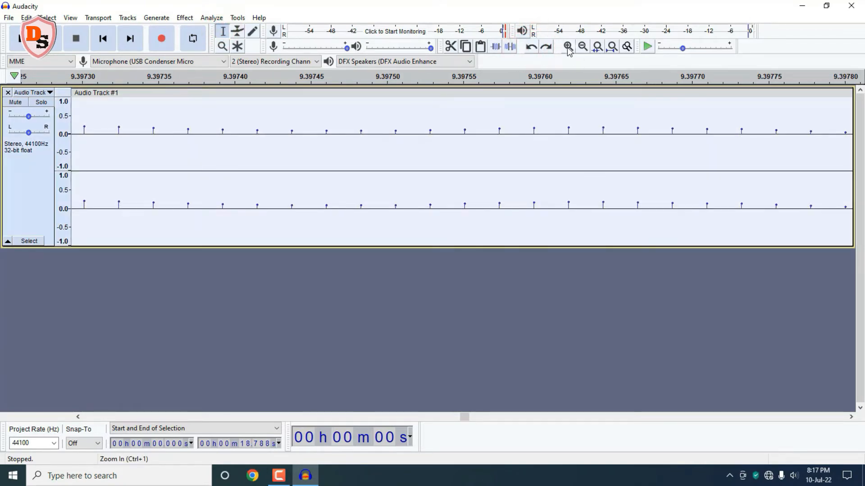
Step: Zoom back out to the whole track and use the Zoom tool to zoom in and out on the waveform
left_click(569, 46)
left_click(582, 46)
left_click(582, 47)
left_click(582, 47)
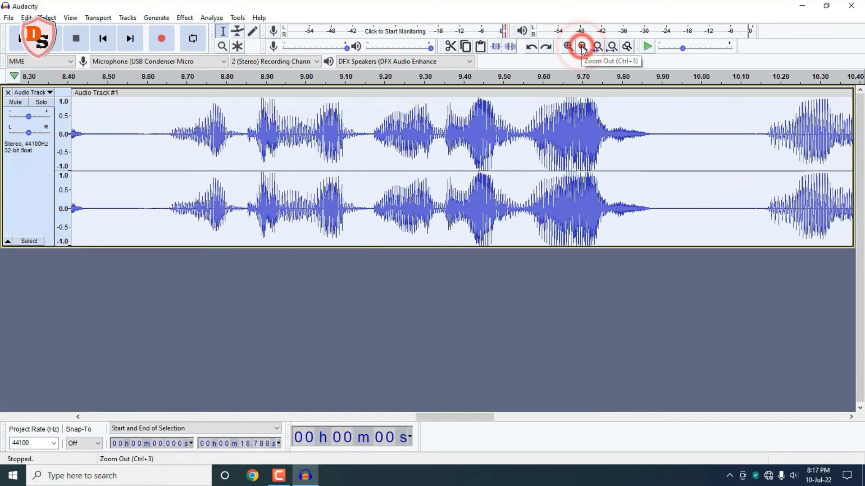
left_click(582, 47)
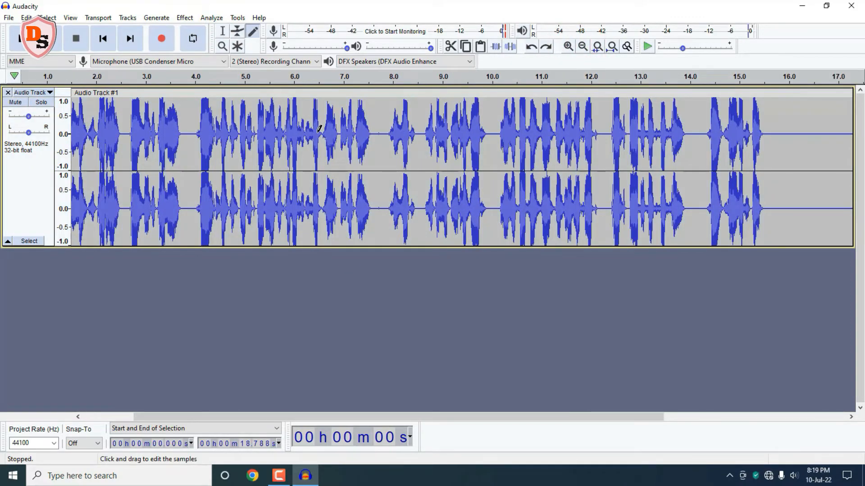
left_click(222, 46)
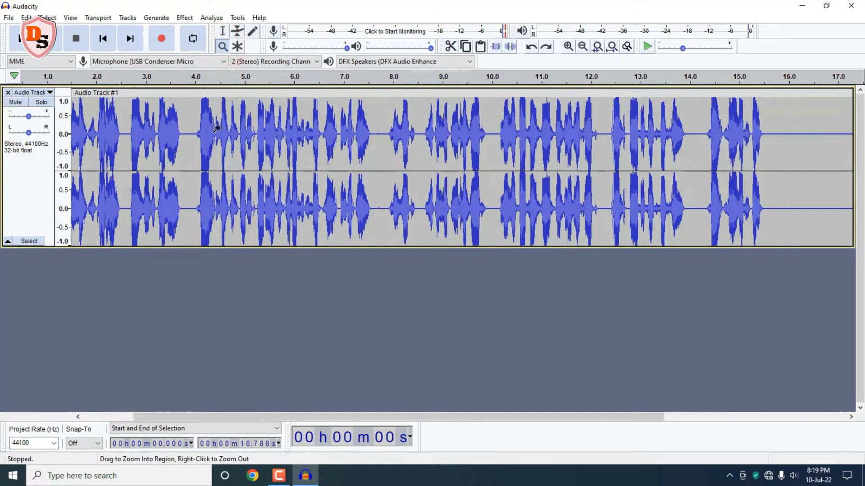
left_click(187, 215)
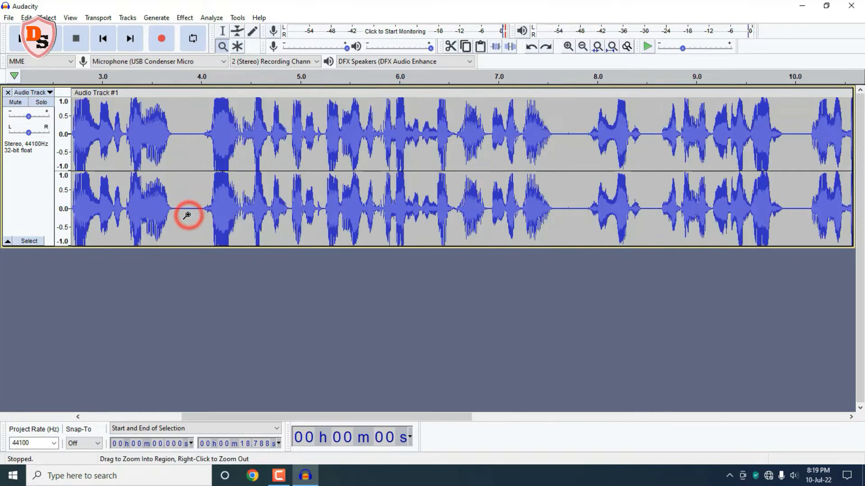
left_click(187, 215)
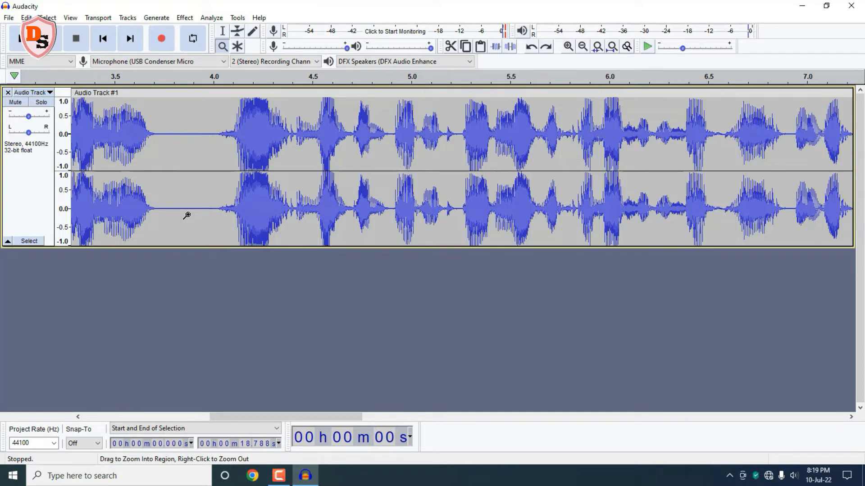
right_click(187, 215)
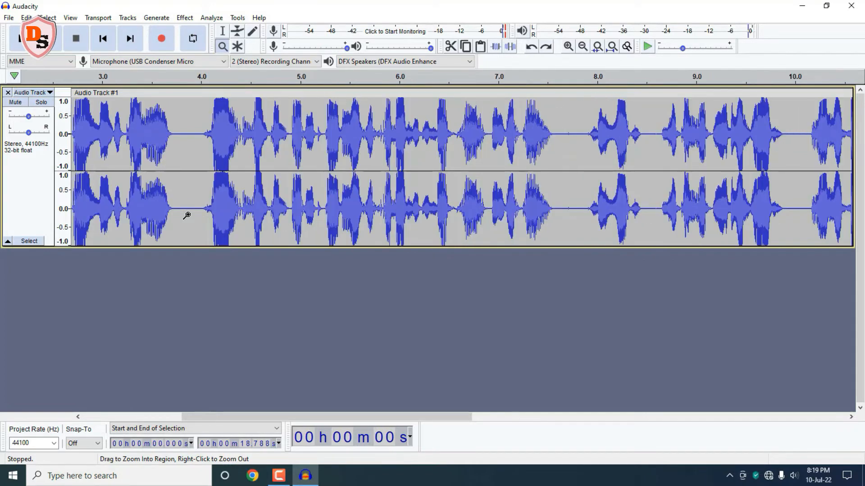
right_click(187, 215)
right_click(187, 216)
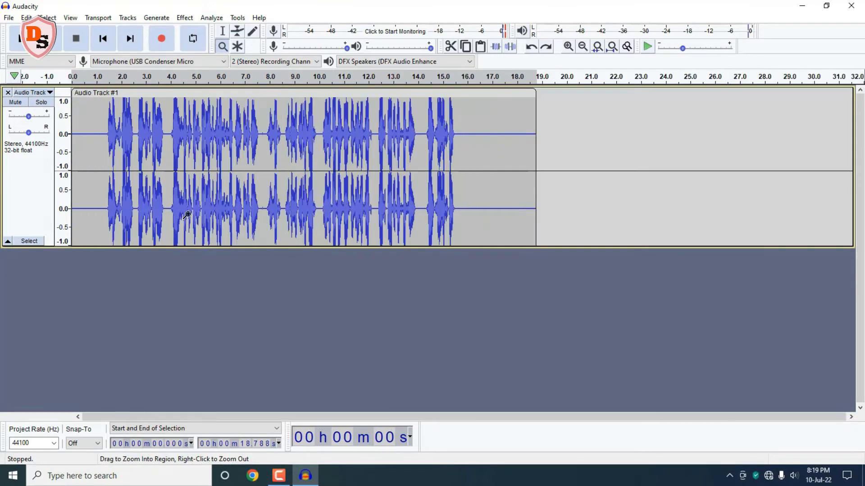
left_click(186, 216)
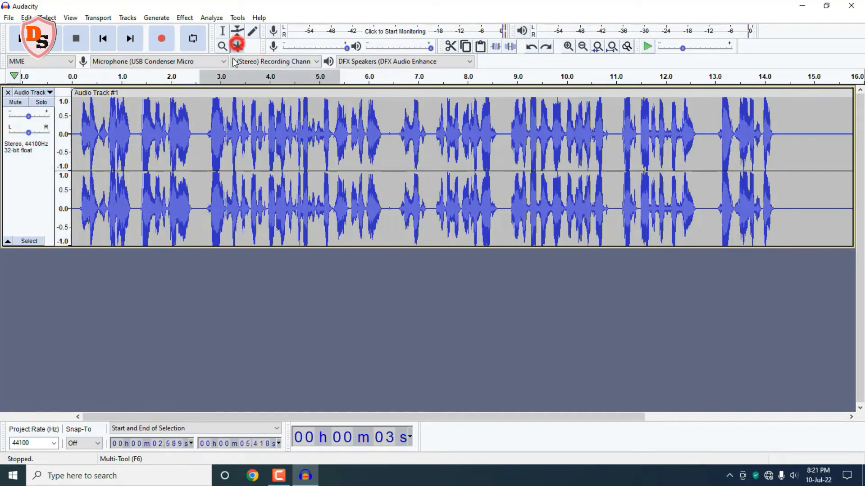
Step: With the Multi-Tool, add envelope points and pull the volume down around 5.6 s
left_click(238, 47)
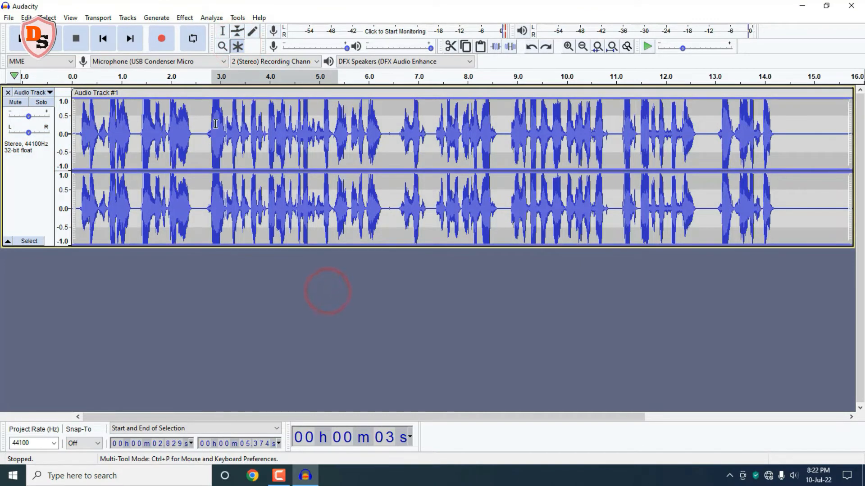
left_click_drag(214, 120, 346, 134)
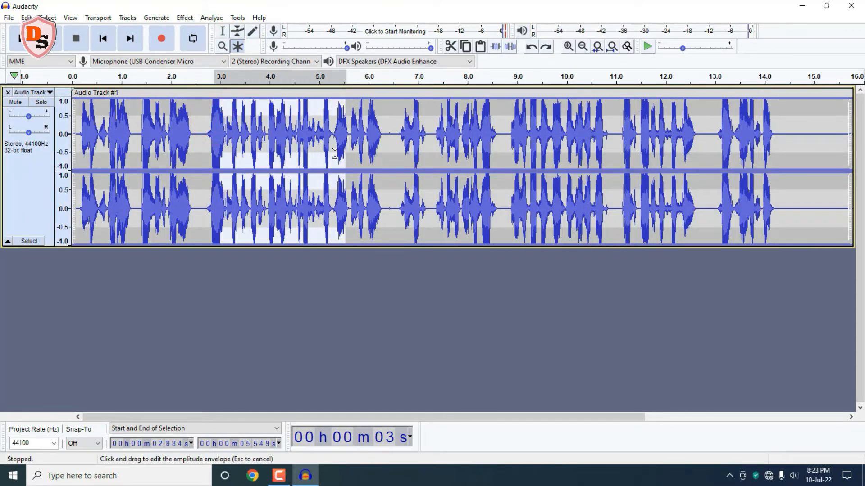
left_click(334, 153)
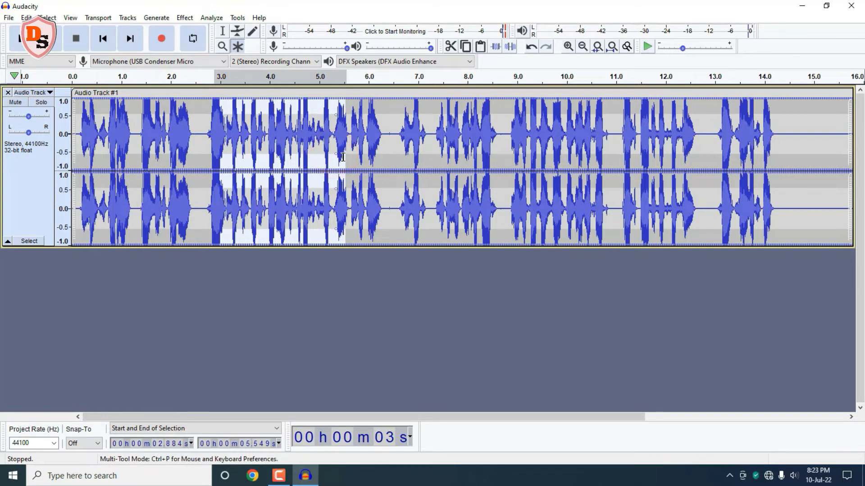
left_click(378, 151)
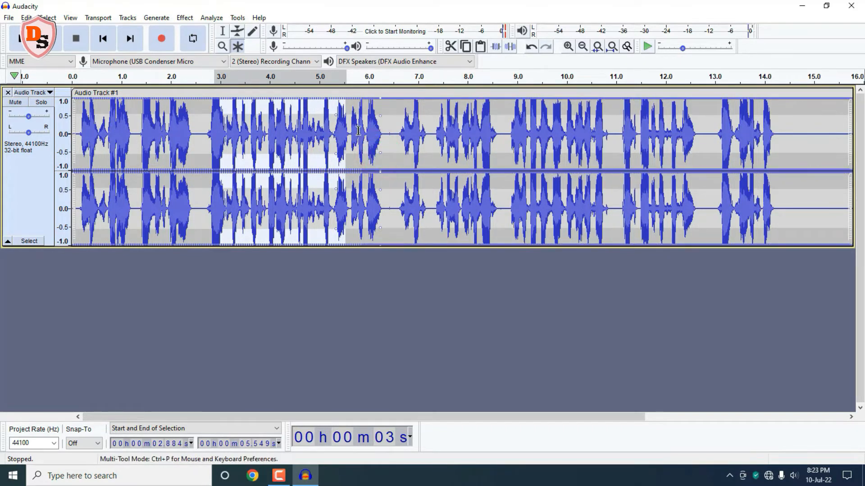
left_click_drag(356, 113, 360, 125)
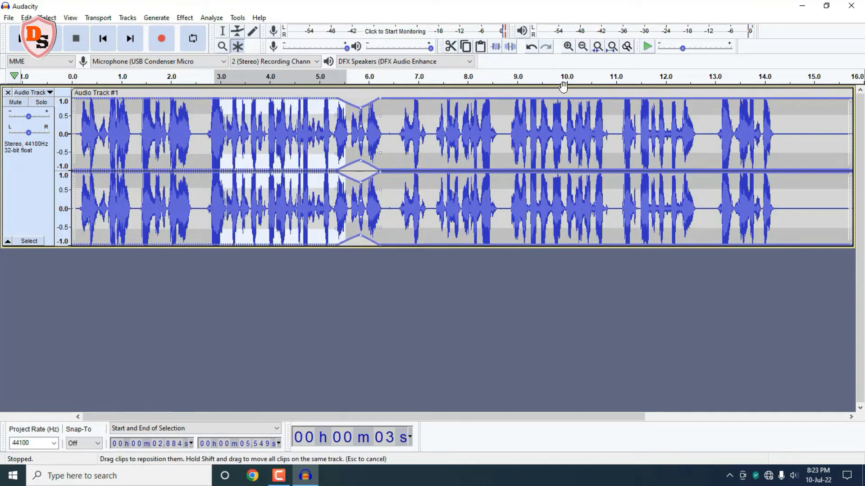
Step: Undo the envelope changes and return to the Selection tool
left_click(531, 47)
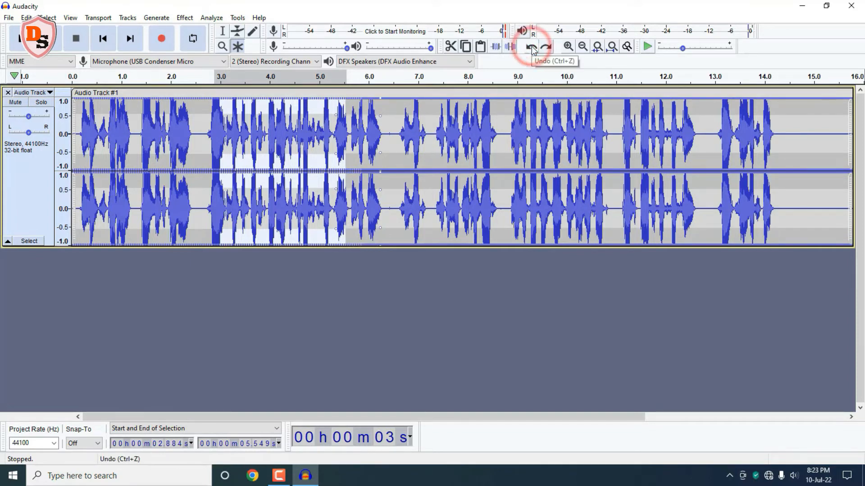
left_click(532, 47)
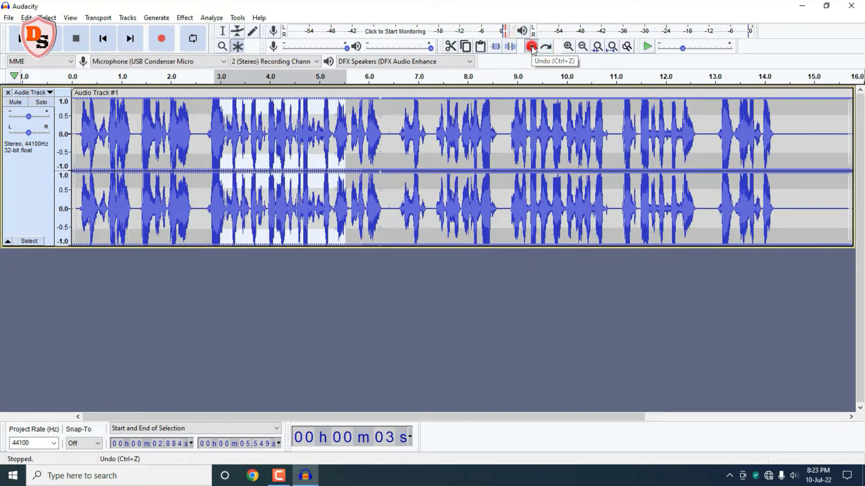
left_click(334, 258)
key("F1")
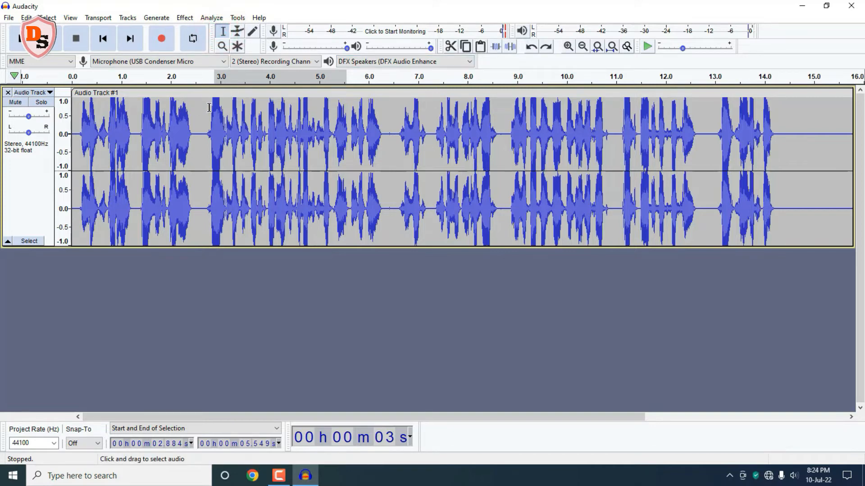
Step: Cut the audio from about 2.79 s to 3.48 s, then undo the cut
left_click_drag(209, 107, 243, 114)
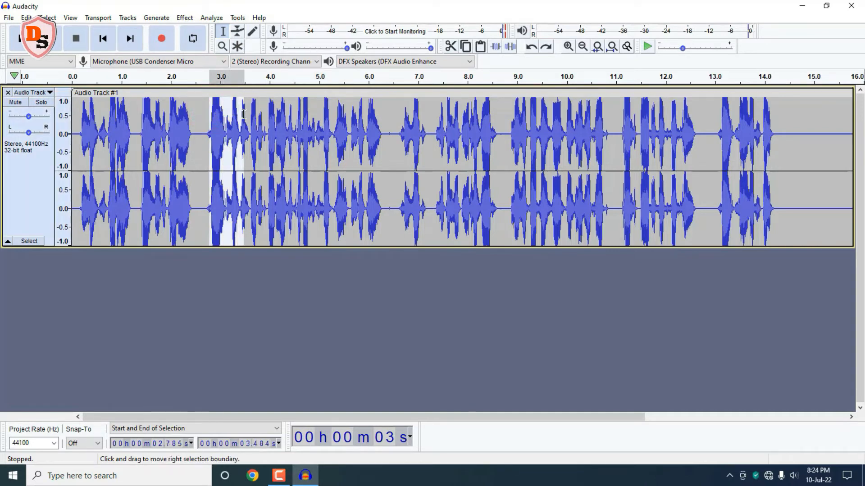
left_click(450, 47)
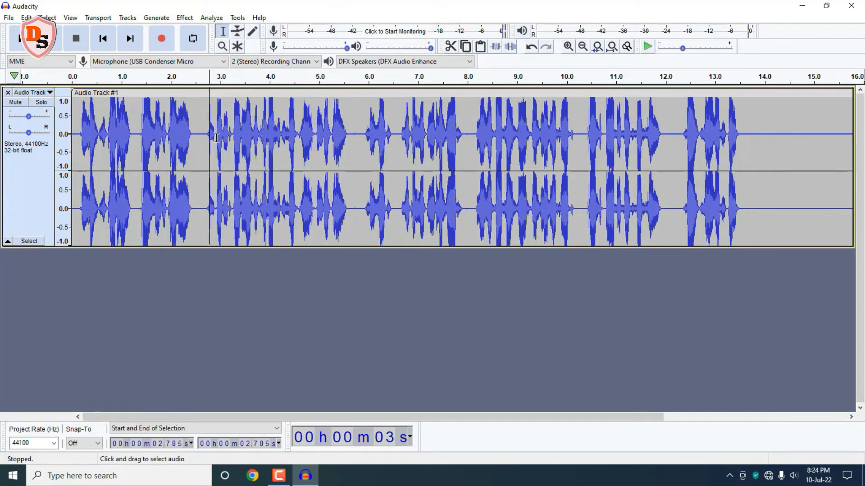
left_click(533, 46)
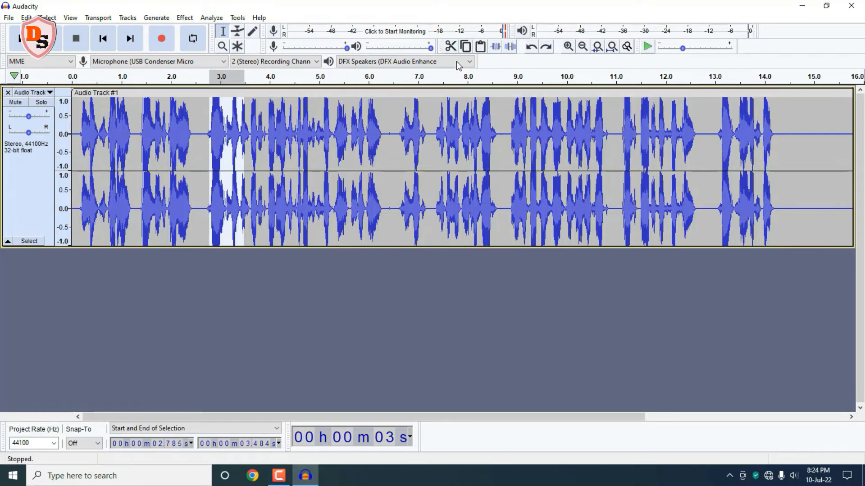
Step: Copy the selected segment and paste it at about 14.57 s
left_click(467, 48)
left_click(792, 98)
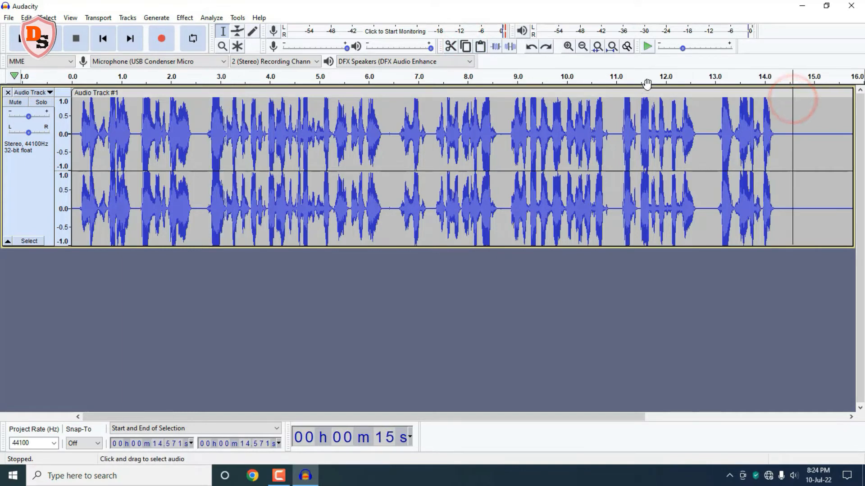
left_click(481, 46)
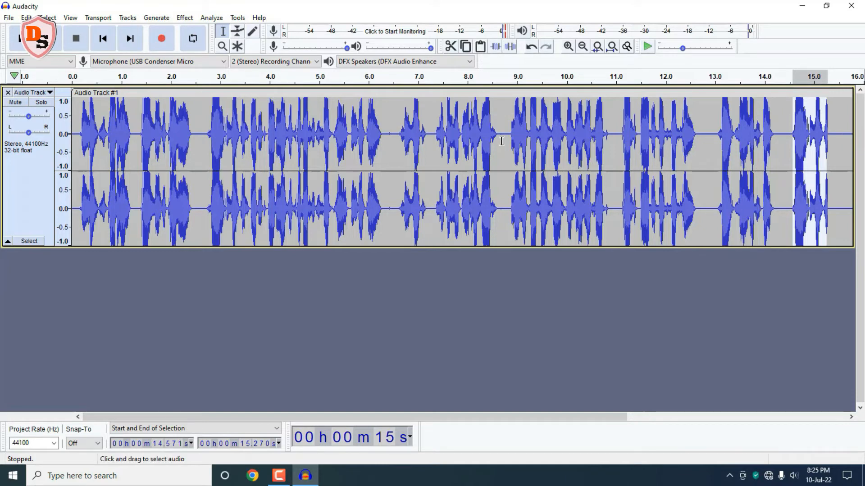
Step: Silence the audio from about 2.80 s to 3.93 s
left_click(222, 31)
left_click(210, 122)
left_click_drag(225, 125, 266, 124)
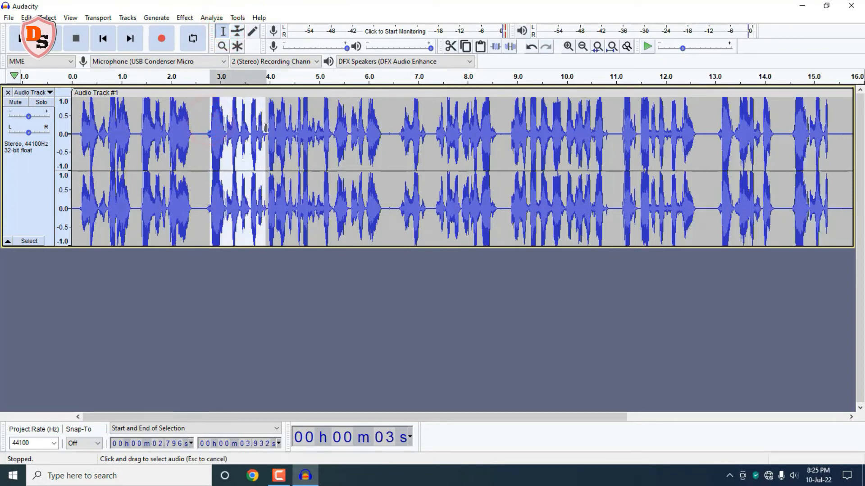
left_click(509, 46)
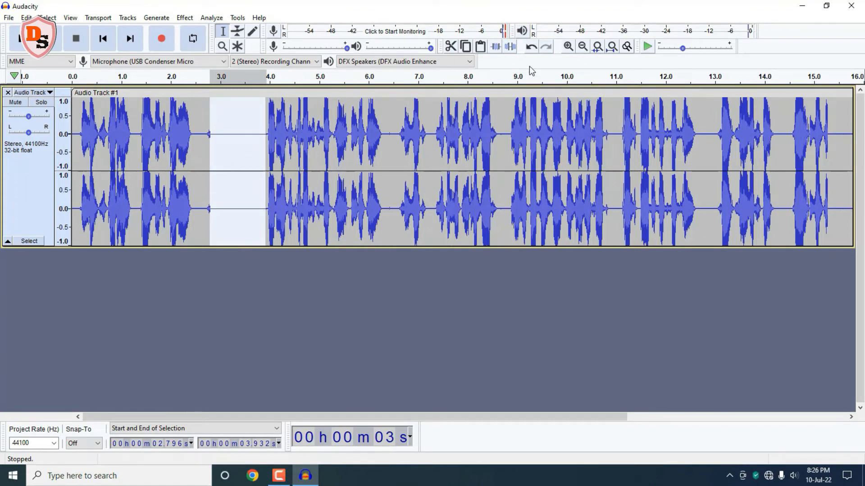
Step: Undo the silencing of the selected segment and clear the selection
key("ctrl+z")
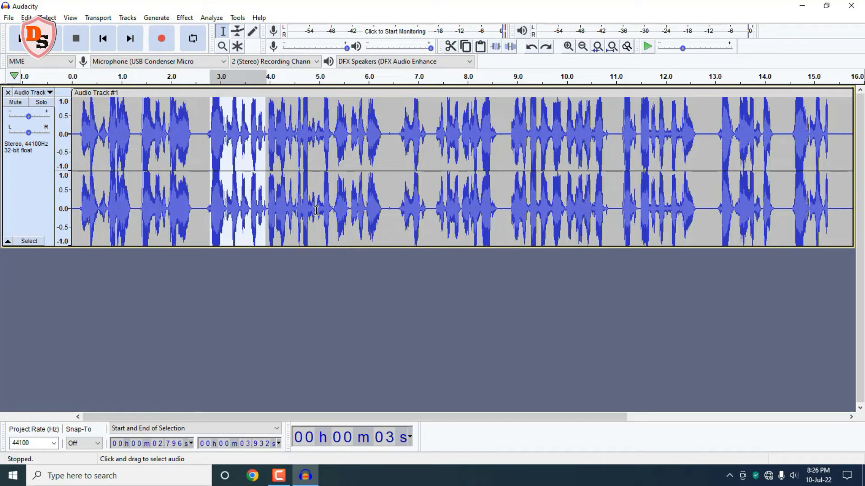
left_click(293, 294)
Step: Trim the voice track to the span from about 2.85 s to 10.85 s, then undo the trim
left_click(213, 154)
left_click_drag(218, 154, 608, 140)
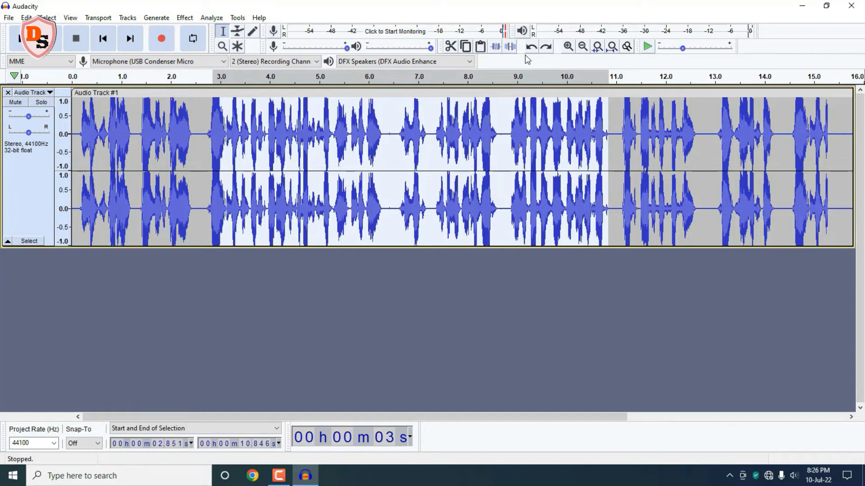
left_click(496, 47)
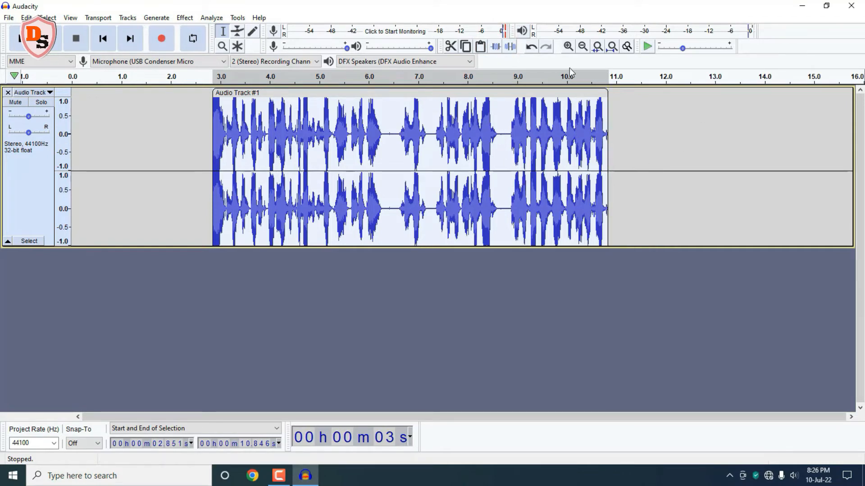
left_click(532, 47)
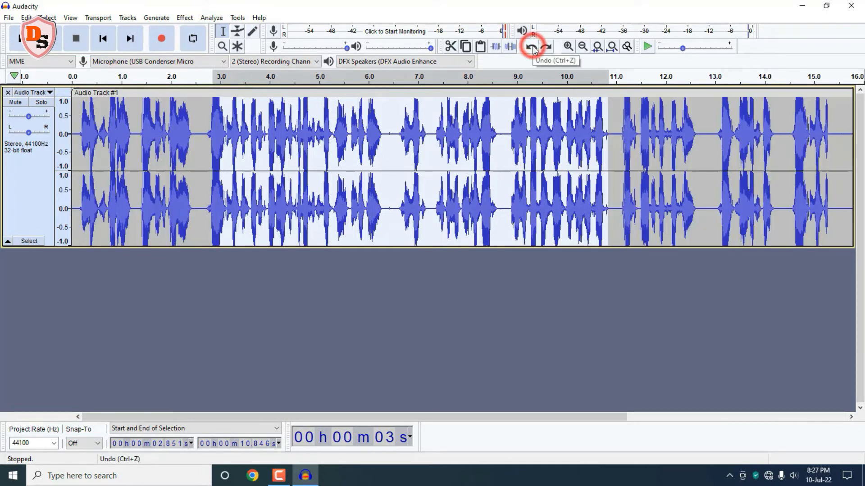
Step: Play the voice recording from the start and pause it
left_click(356, 260)
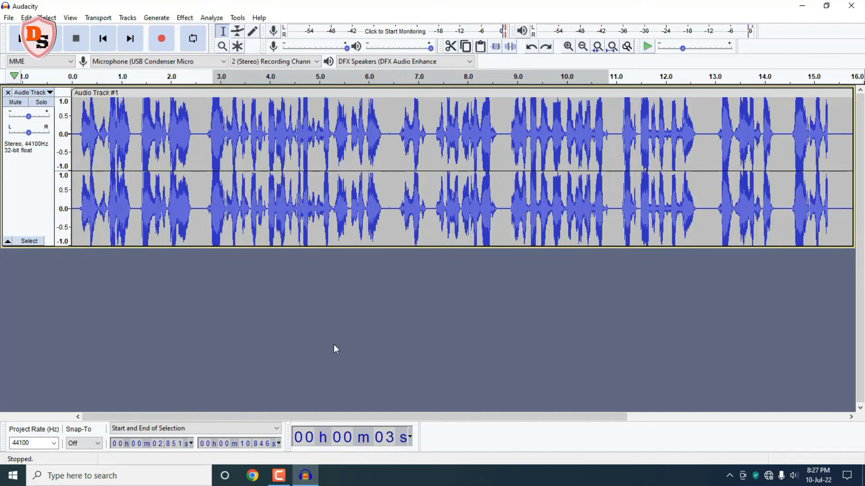
left_click(49, 39)
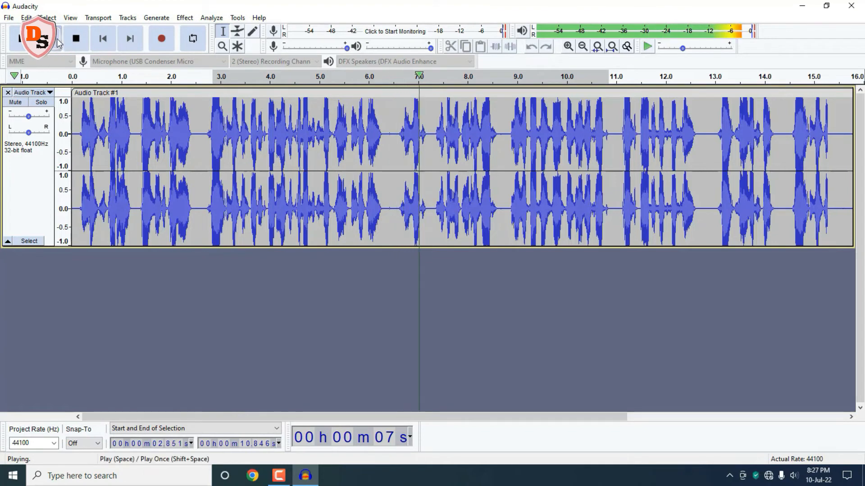
left_click(23, 38)
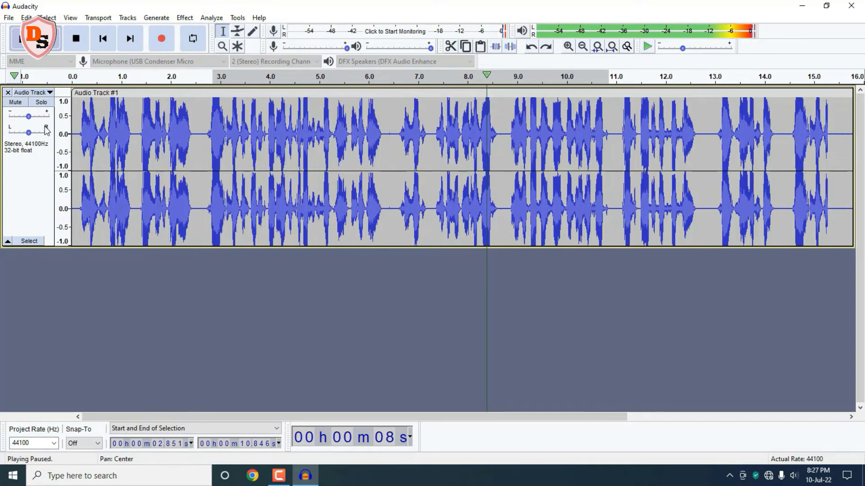
Step: Lower the voice track's gain to -6 dB and play the recording back to listen
mouse_move(29, 117)
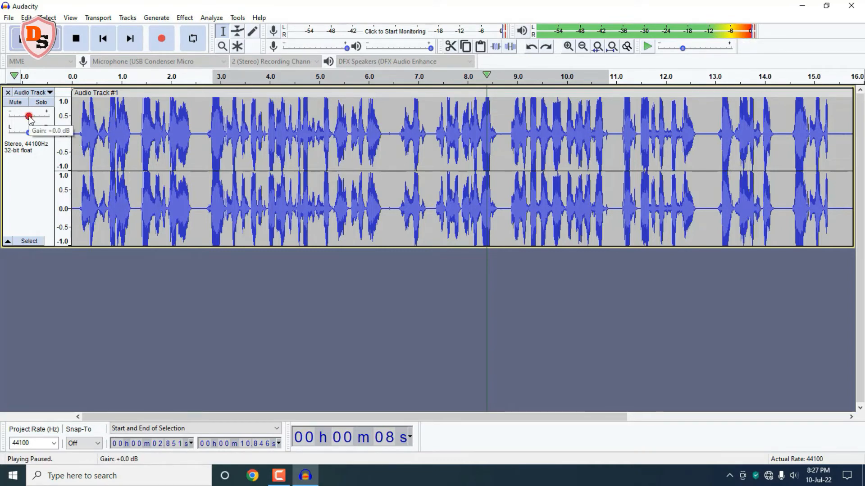
left_click_drag(30, 116, 25, 116)
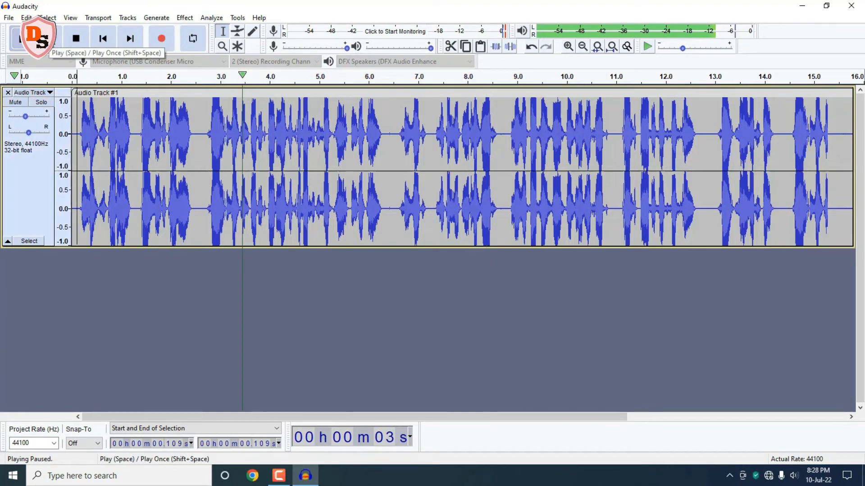
left_click(48, 38)
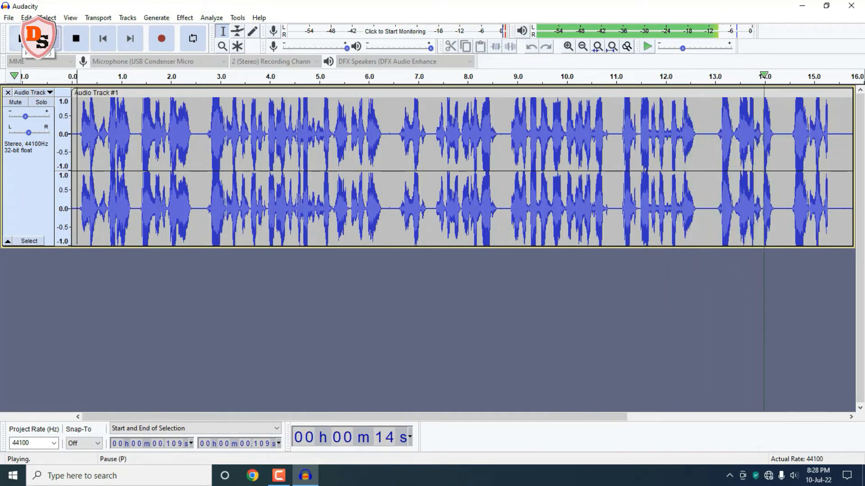
left_click(22, 38)
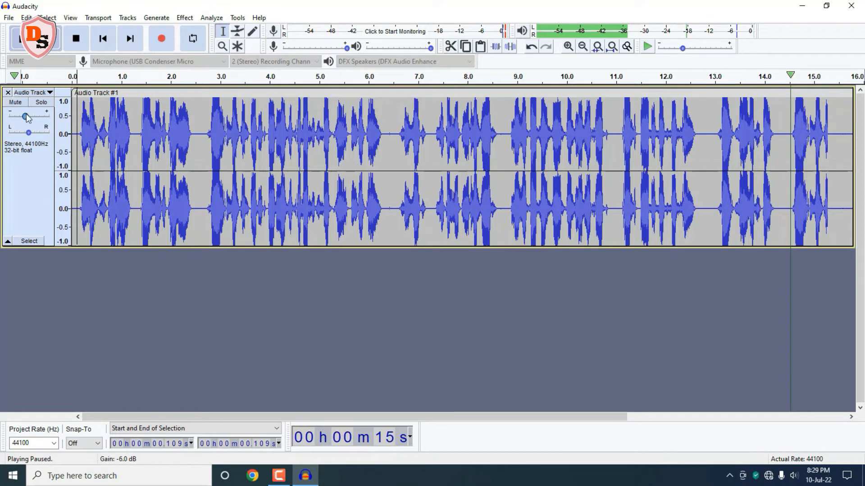
mouse_move(26, 118)
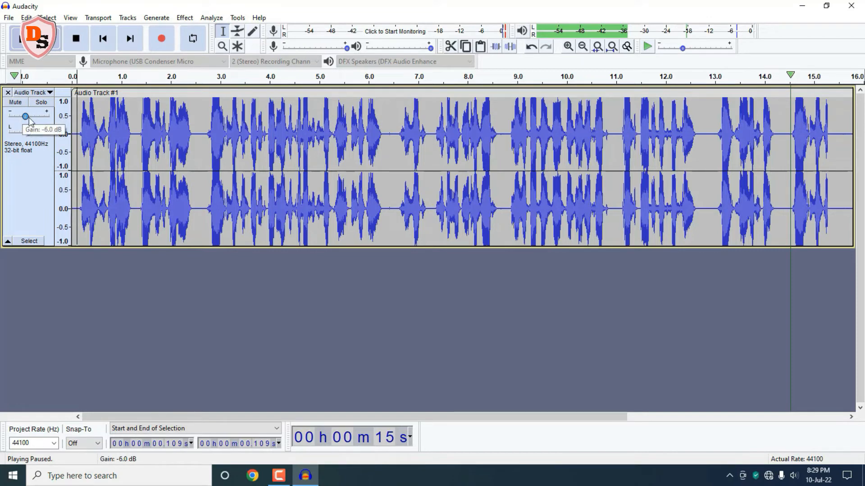
mouse_move(26, 116)
left_mouse_down()
mouse_move(37, 118)
mouse_move(25, 117)
left_mouse_up()
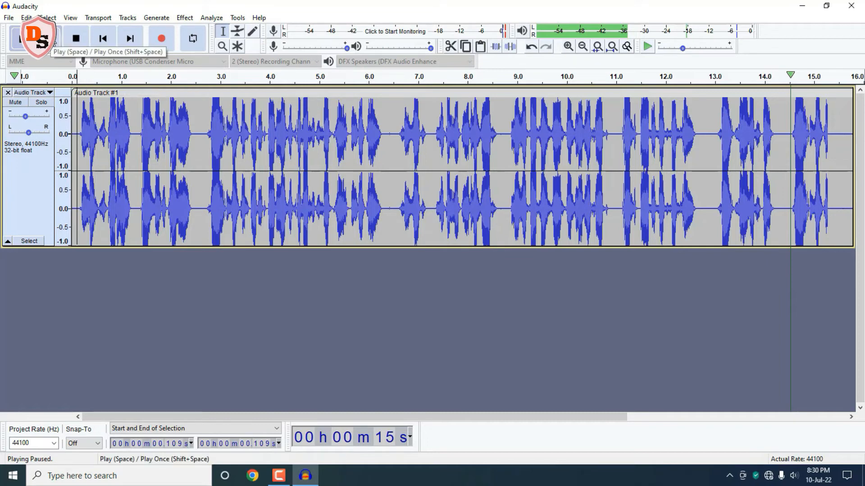
left_click(49, 40)
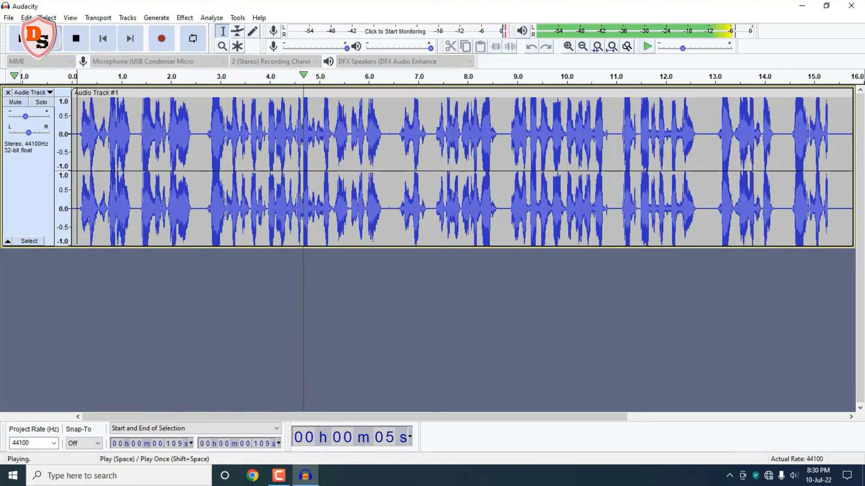
left_click(20, 38)
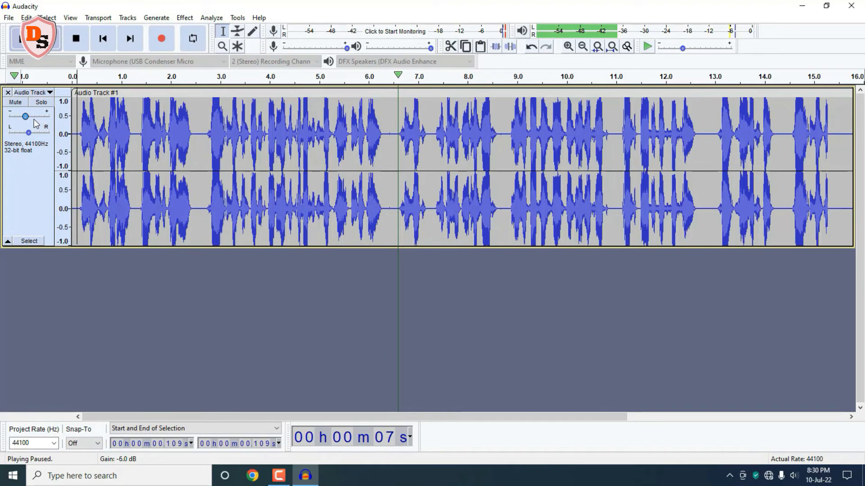
Step: Try panning the voice track to each side and return it to centre
left_click_drag(28, 132, 3, 134)
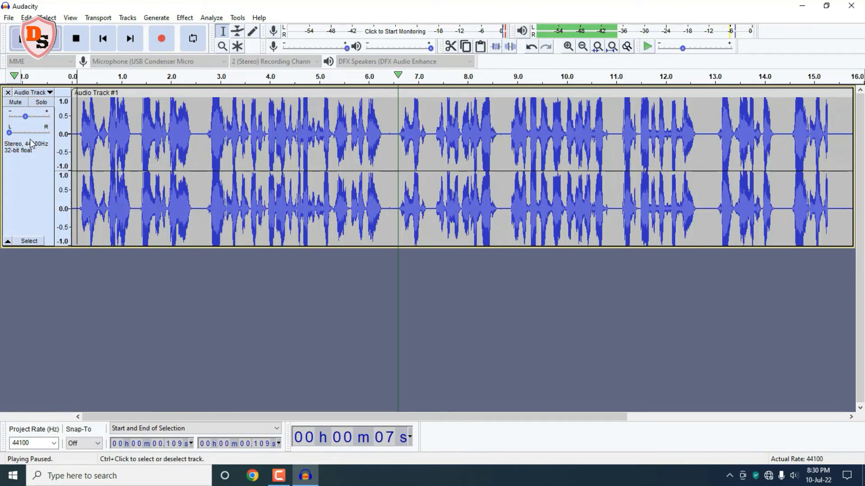
left_click_drag(9, 132, 66, 134)
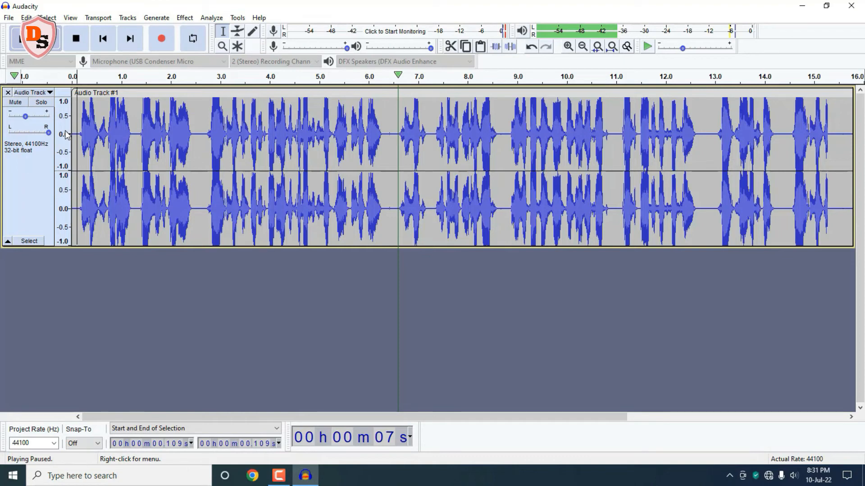
left_click_drag(48, 132, 28, 131)
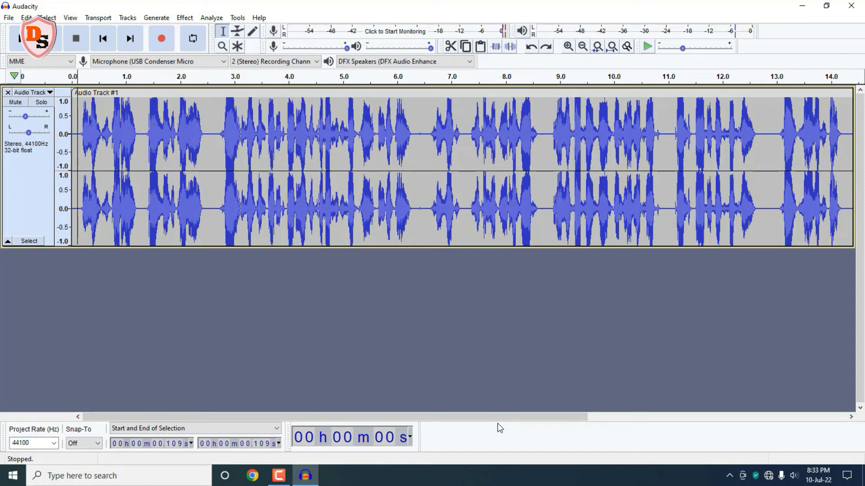
Step: Import the audio file Everything Has a Beginning - Joel Cummins from the Desktop as a new track
left_click(9, 18)
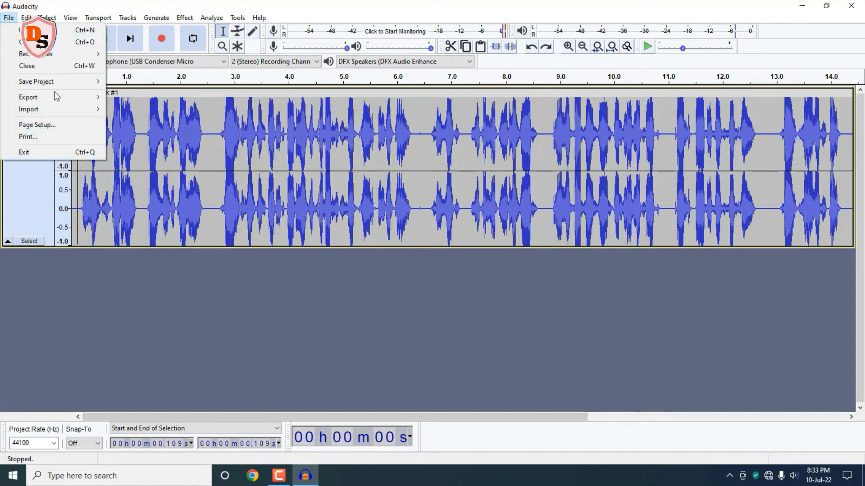
mouse_move(57, 110)
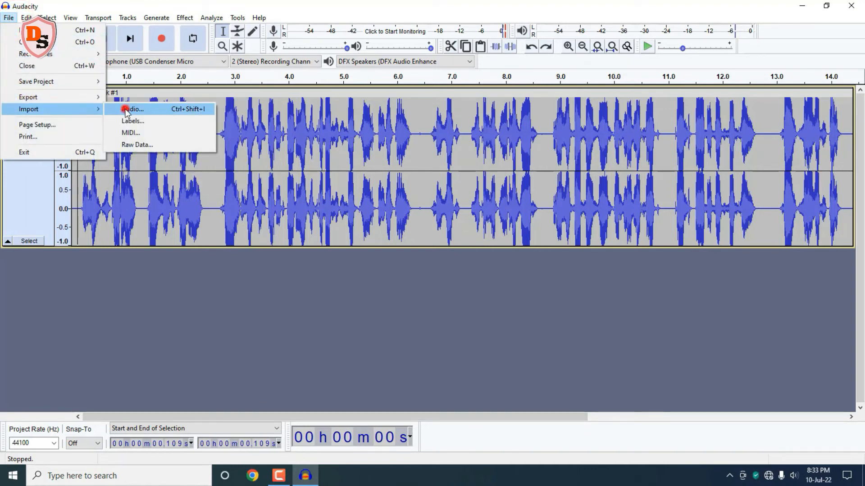
left_click(126, 111)
left_click(110, 119)
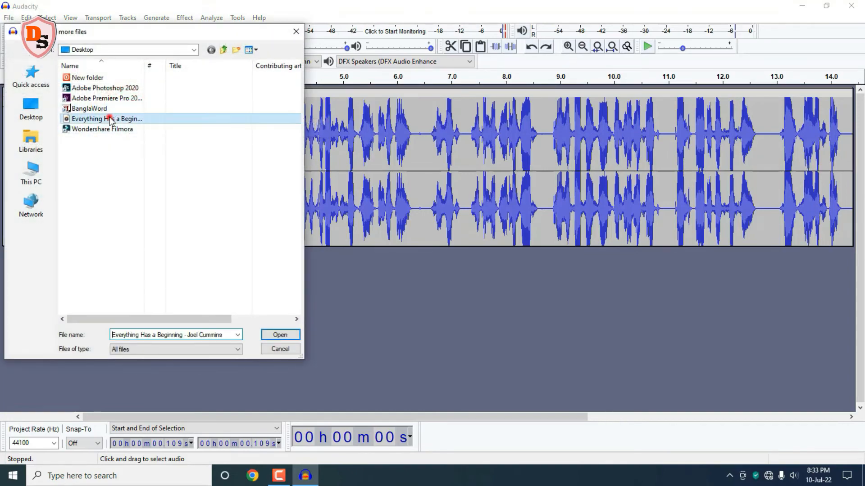
left_click(277, 336)
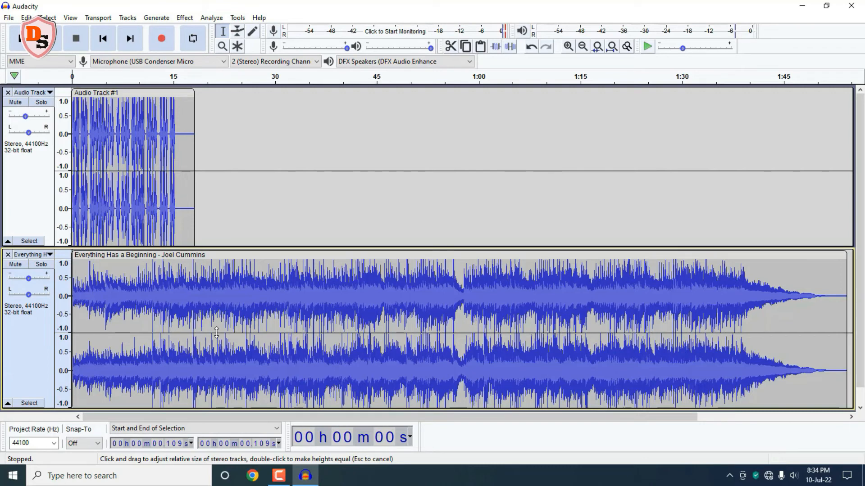
Step: Cut the music track from about 18.9 s to 1:19
left_click(200, 312)
left_click_drag(199, 312, 607, 355)
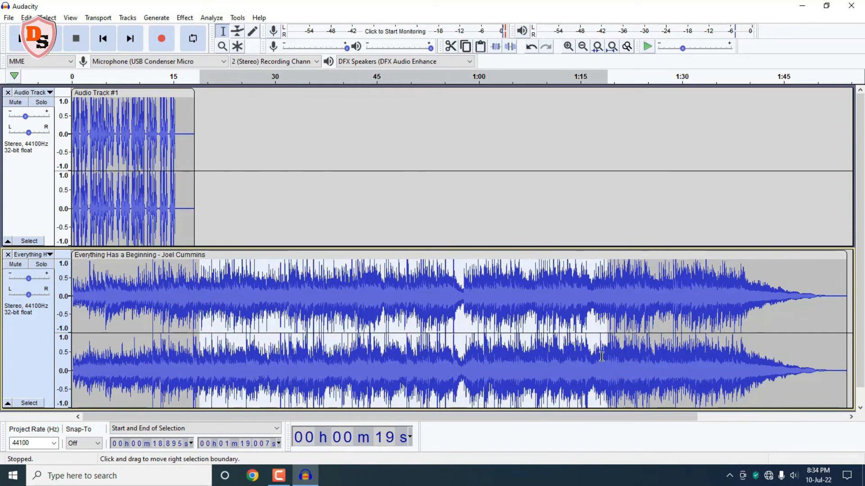
left_click(451, 46)
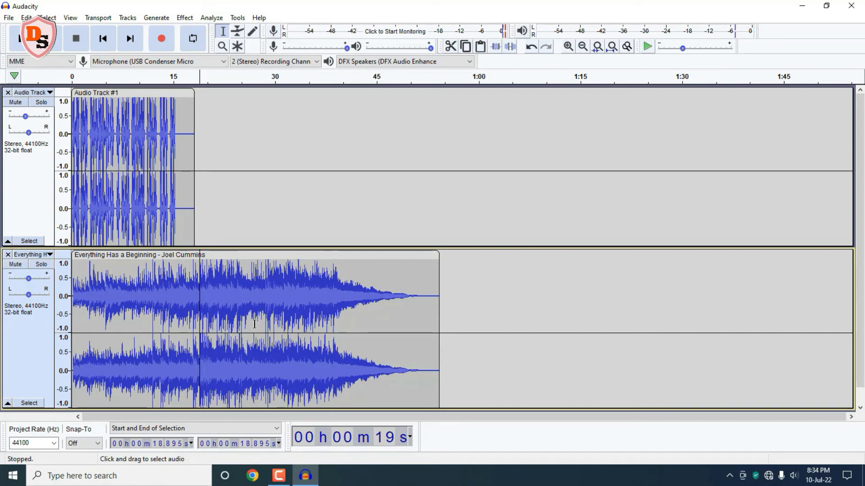
Step: Slide the music clip earlier in the timeline and lower its gain to -14 dB
left_click_drag(222, 257, 71, 251)
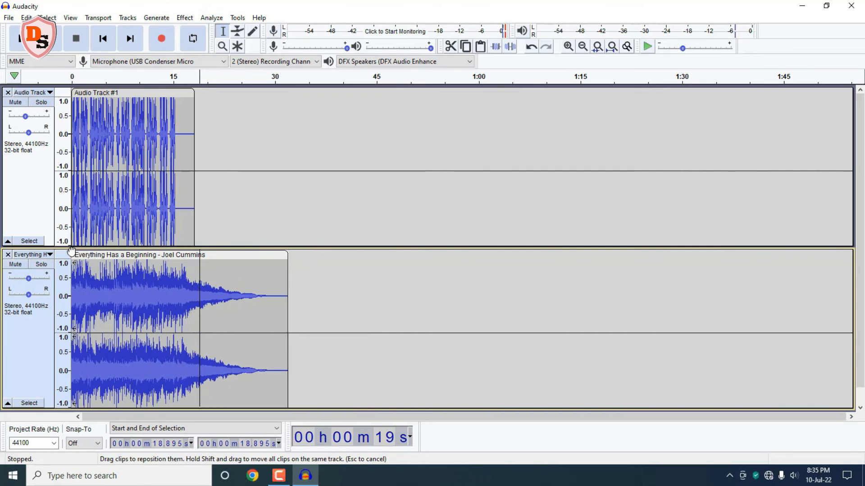
left_click_drag(182, 257, 169, 256)
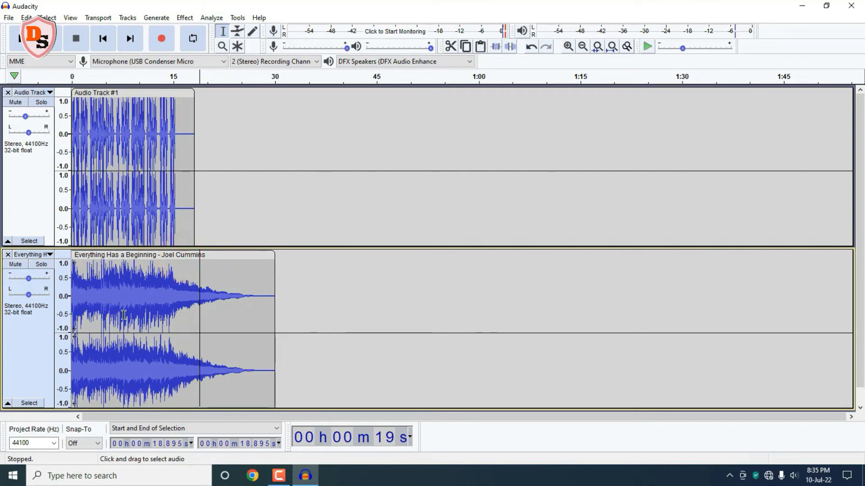
mouse_move(29, 277)
left_click_drag(28, 278, 16, 277)
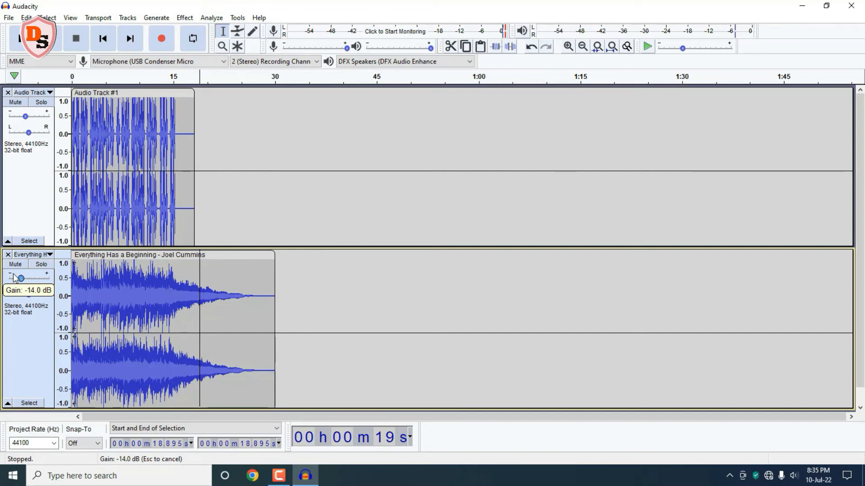
left_click_drag(14, 277, 15, 277)
Step: Play the mix from about 0.88 s and pause it
left_click(78, 203)
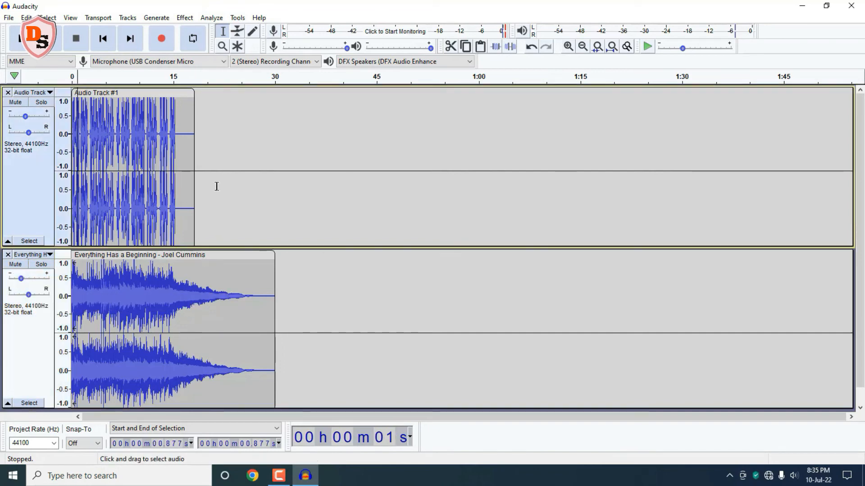
left_click(45, 38)
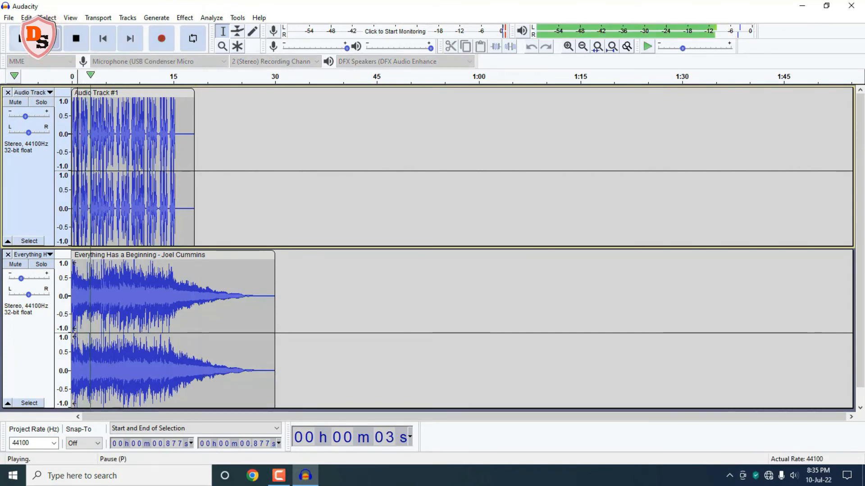
left_click(20, 38)
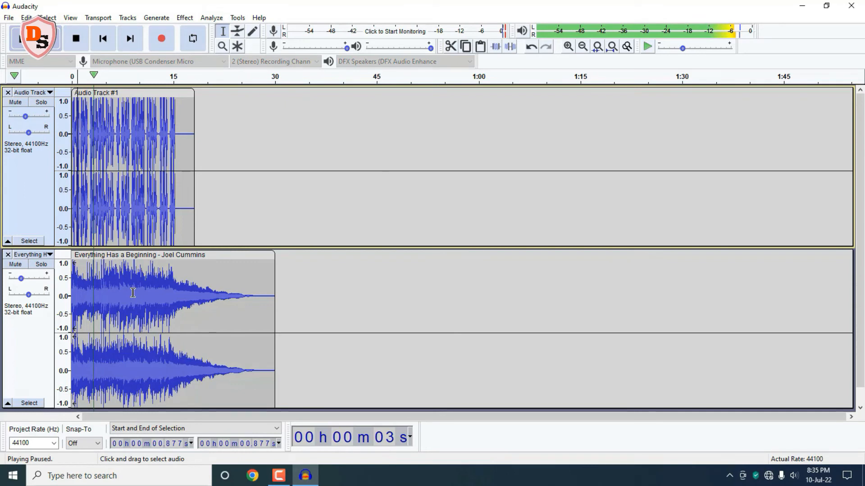
Step: Lower the music track's gain slightly more and play the mix back to check
mouse_move(21, 279)
left_click_drag(21, 279, 15, 278)
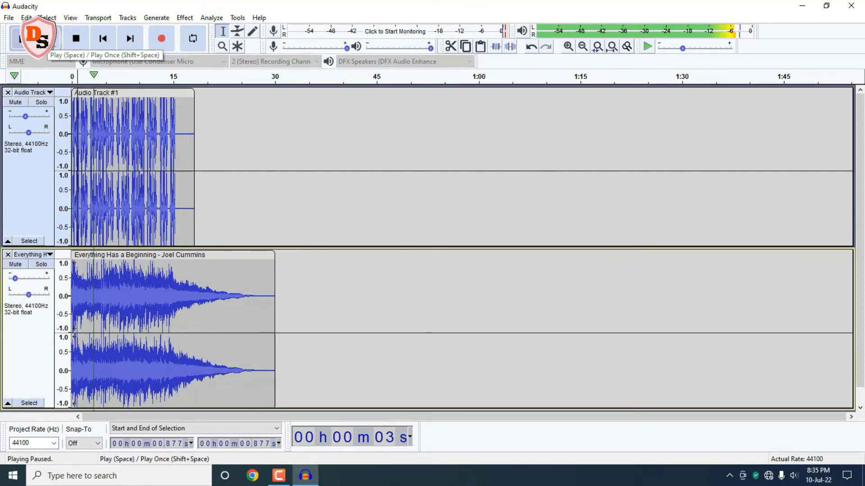
left_click(48, 45)
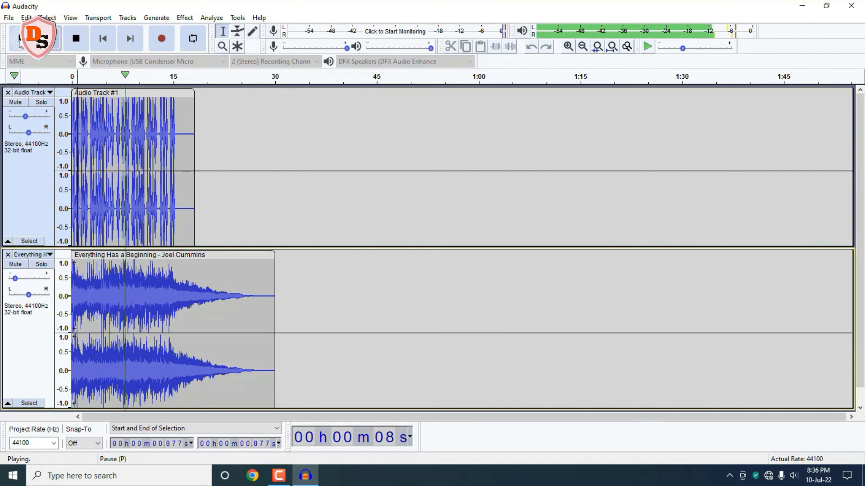
left_click(19, 43)
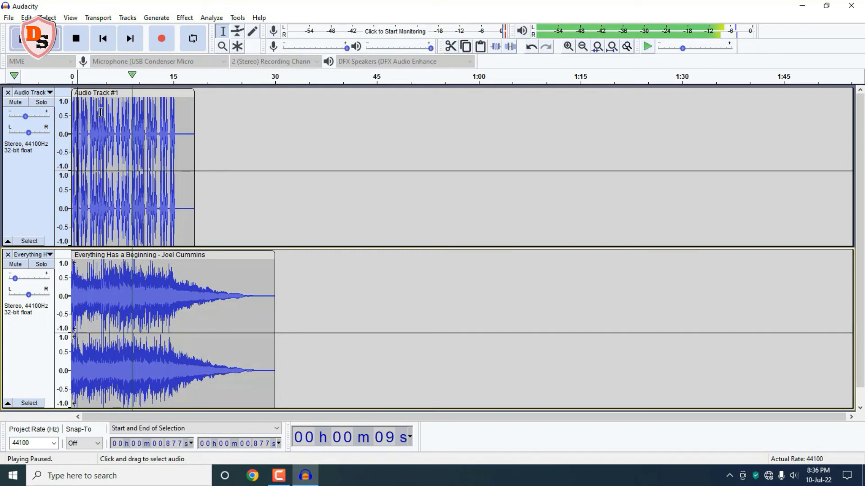
Step: Save the project to the Desktop as an AUP3 project named test audio
left_click(9, 19)
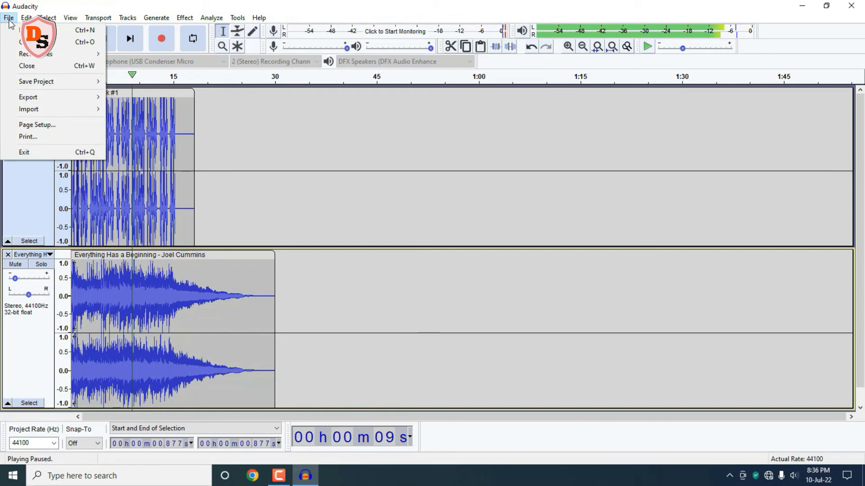
mouse_move(107, 79)
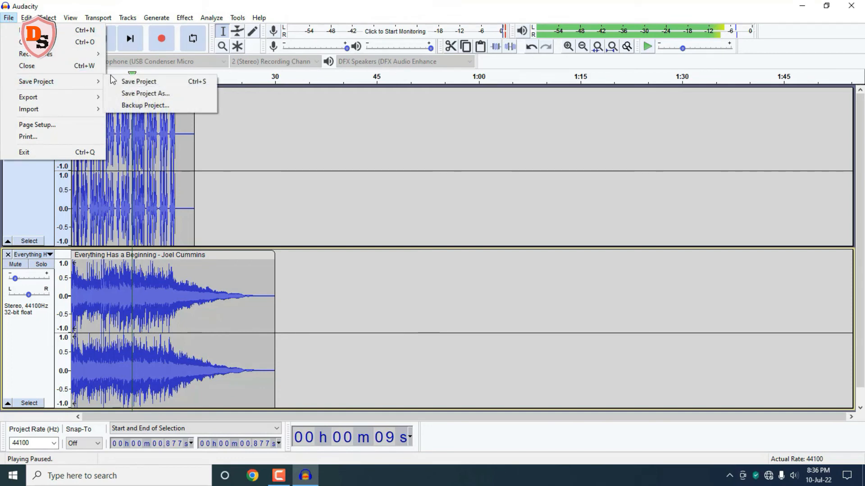
left_click(133, 79)
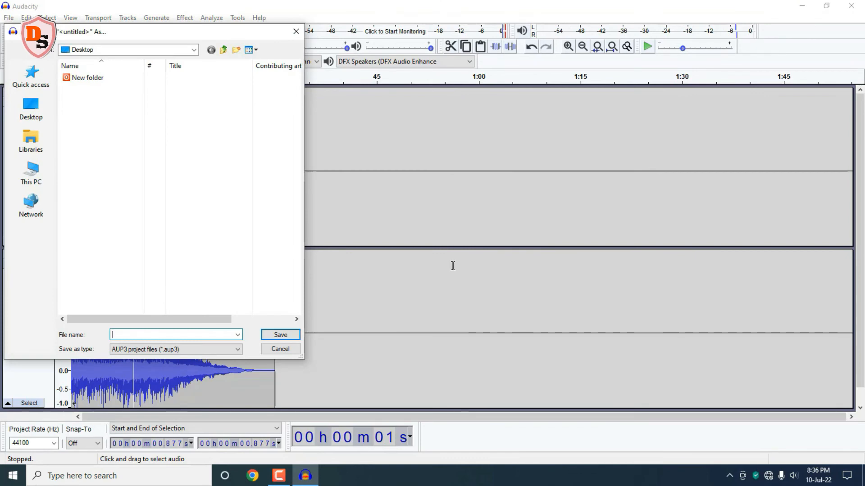
left_click(158, 51)
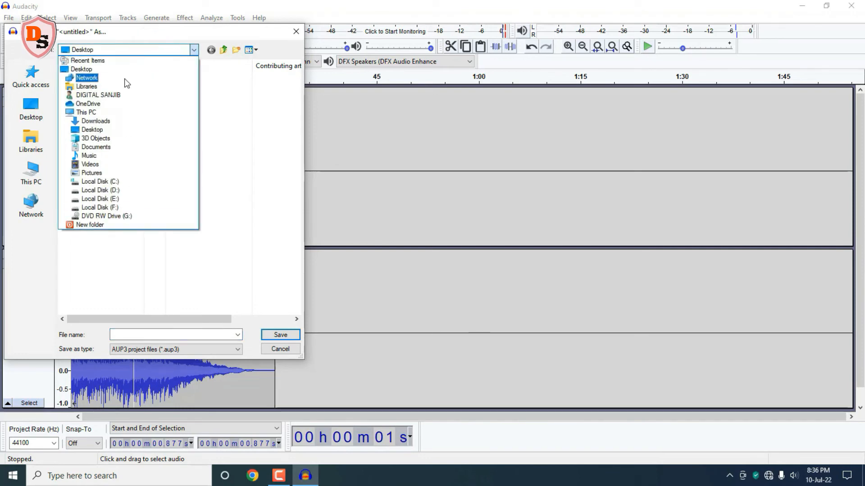
left_click(111, 69)
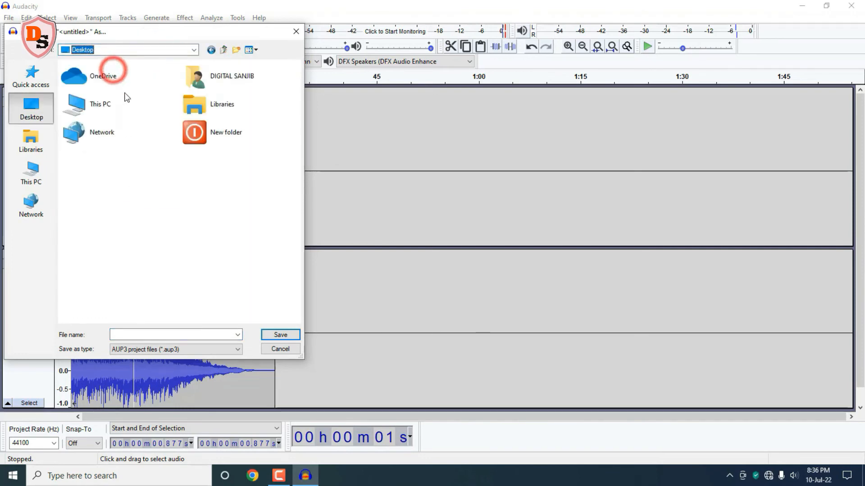
left_click(124, 335)
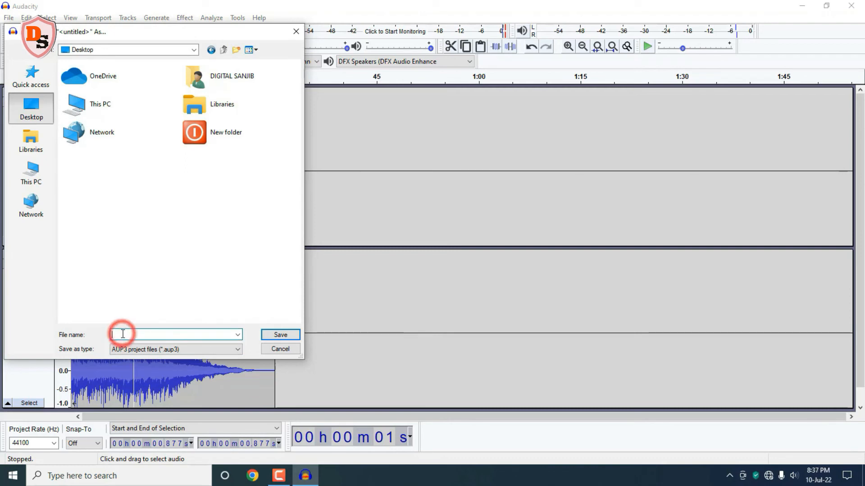
type("test audio")
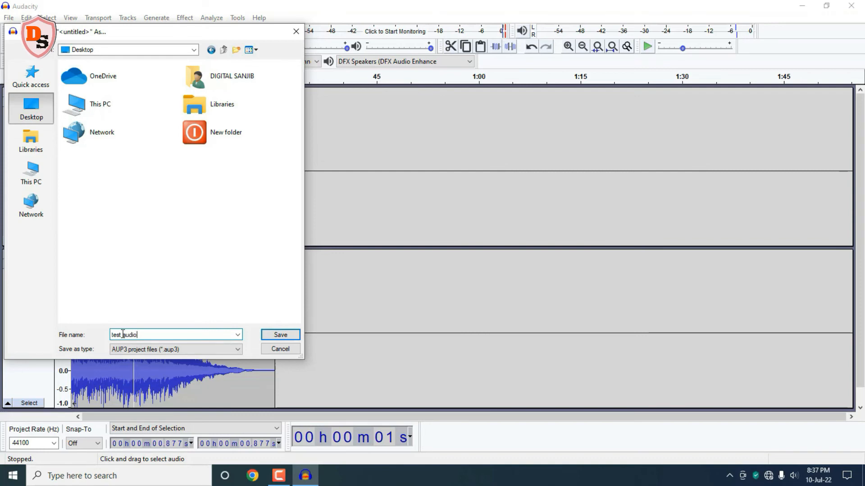
left_click(286, 335)
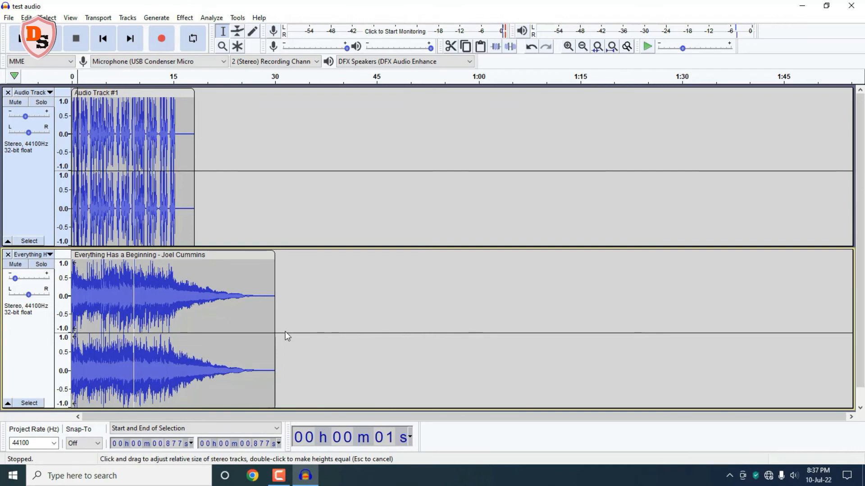
Step: Start exporting the mix as WAV to the Desktop with the file name test audio final
left_click(9, 19)
mouse_move(48, 100)
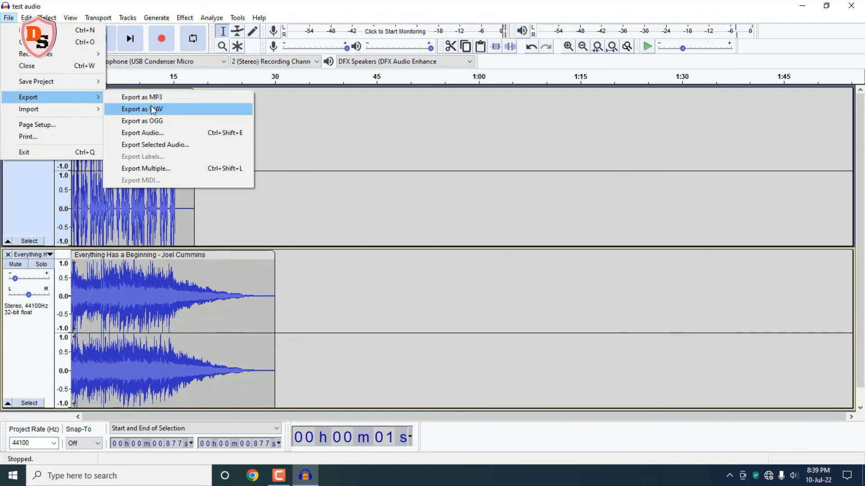
left_click(152, 110)
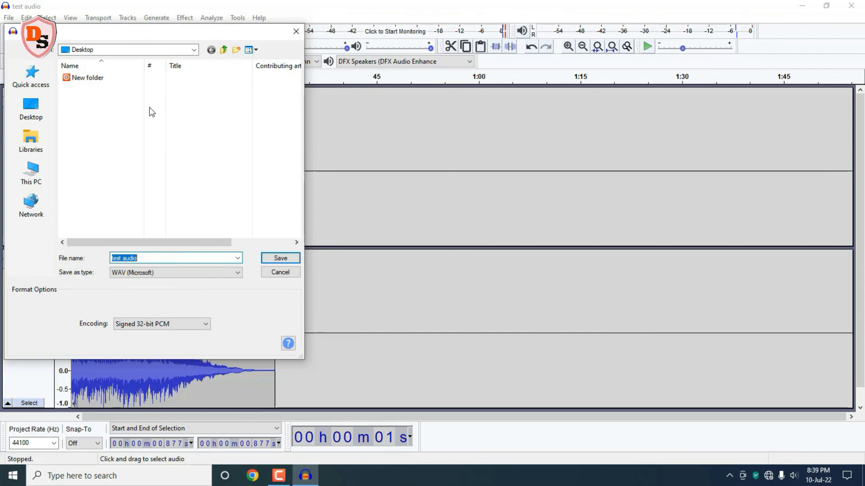
left_click(135, 51)
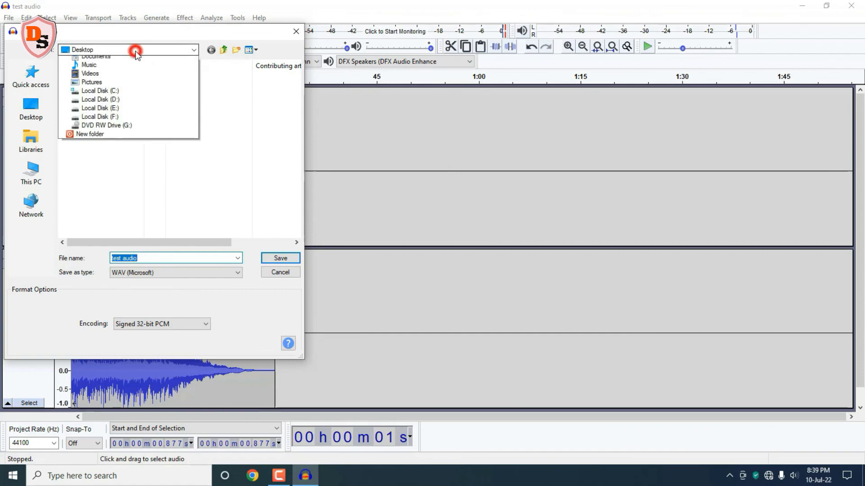
left_click(122, 71)
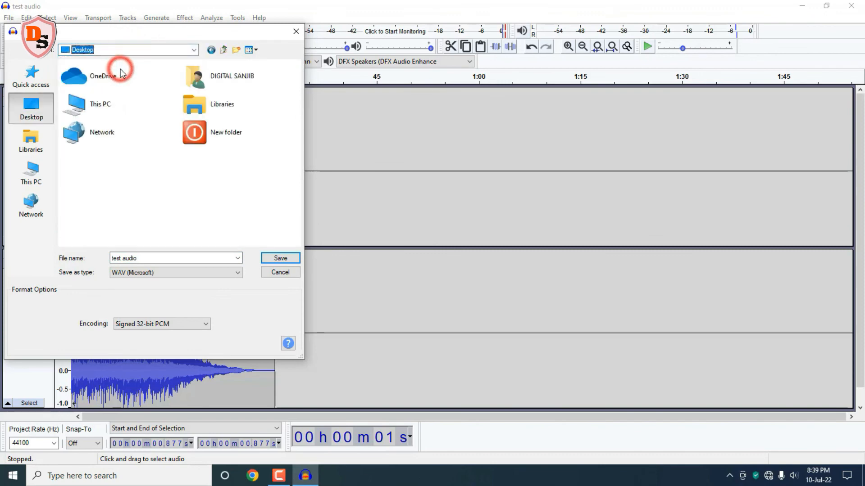
left_click(142, 257)
left_click(143, 257)
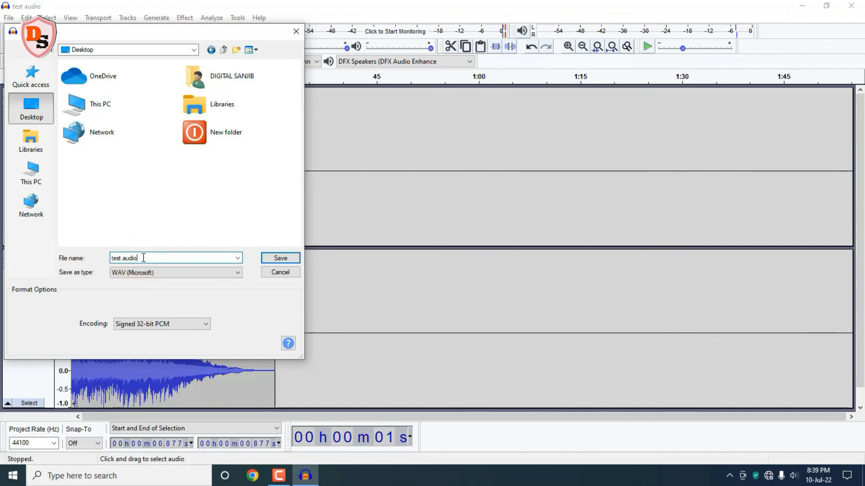
type("final")
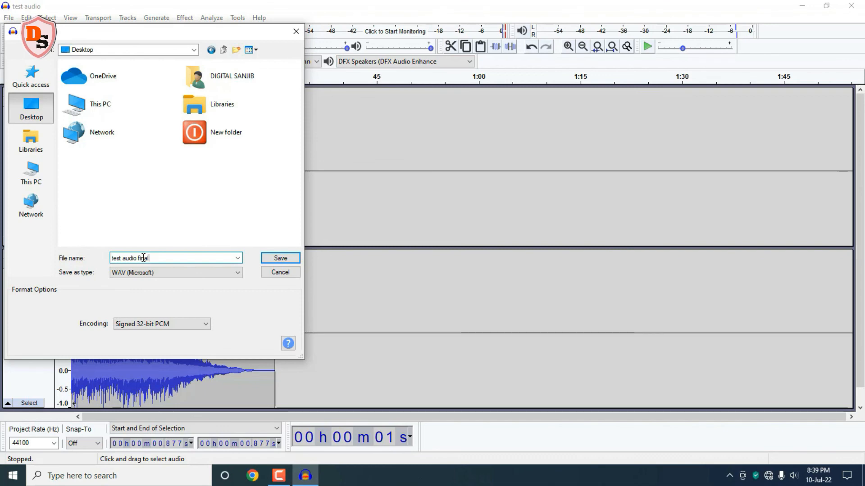
Step: Keep the Signed 32-bit PCM encoding, save the WAV export and accept the metadata tags unchanged
left_click(206, 323)
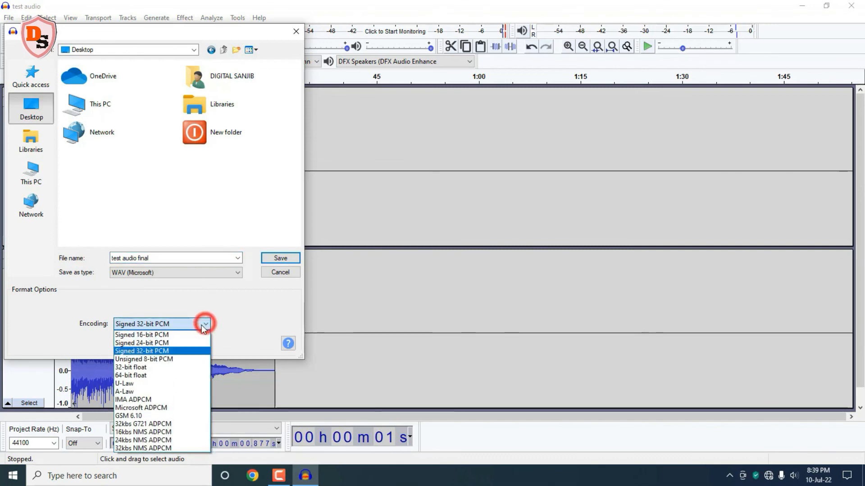
left_click(168, 351)
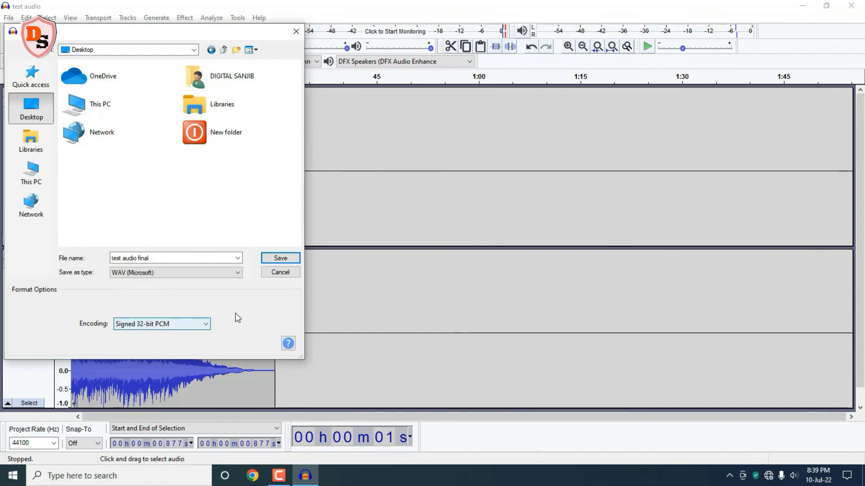
left_click(281, 259)
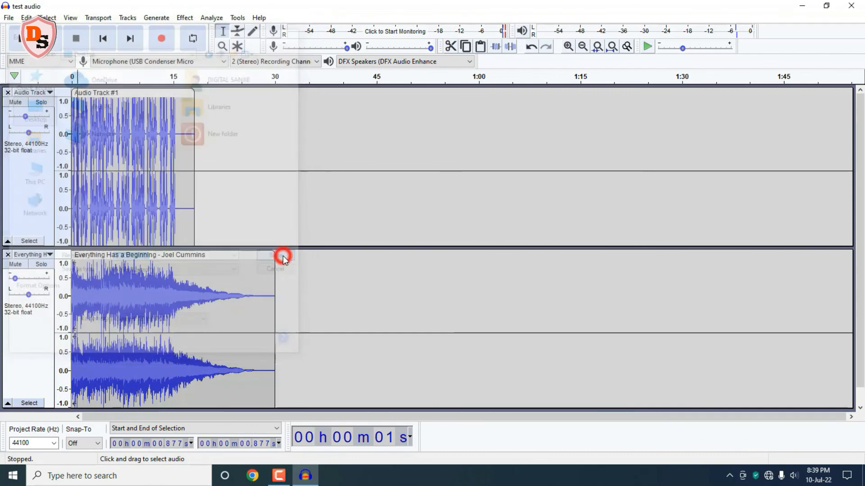
left_click(463, 258)
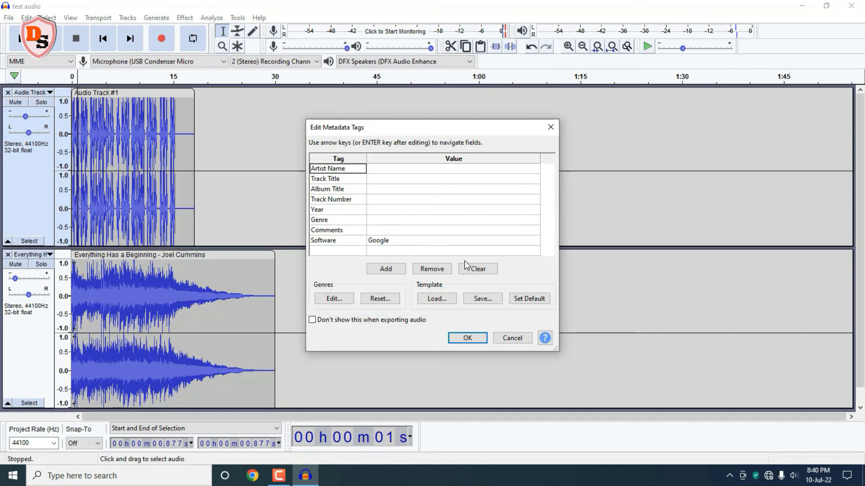
left_click(467, 339)
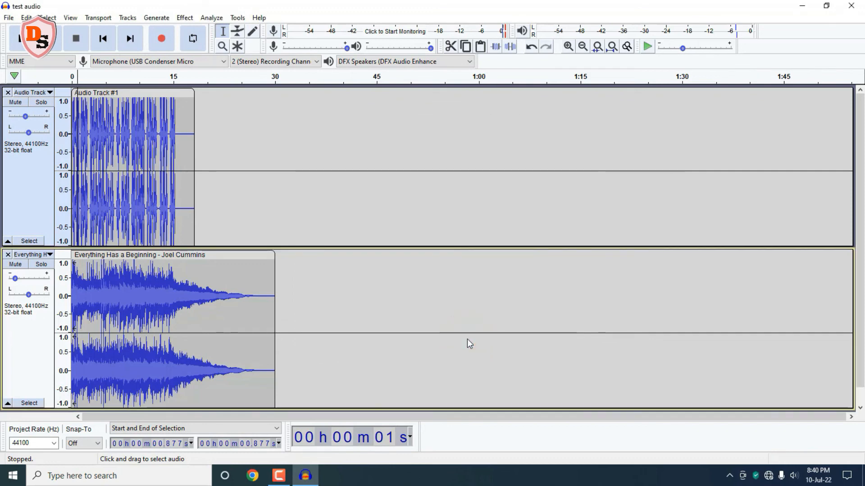
Step: Close Audacity, play the exported test audio final WAV from the Desktop in the music player, pause it and close the player
left_click(852, 8)
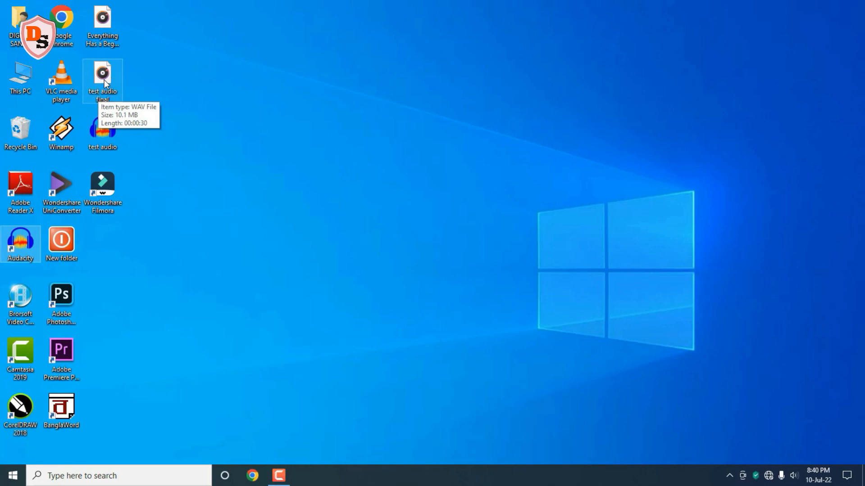
double_click(104, 80)
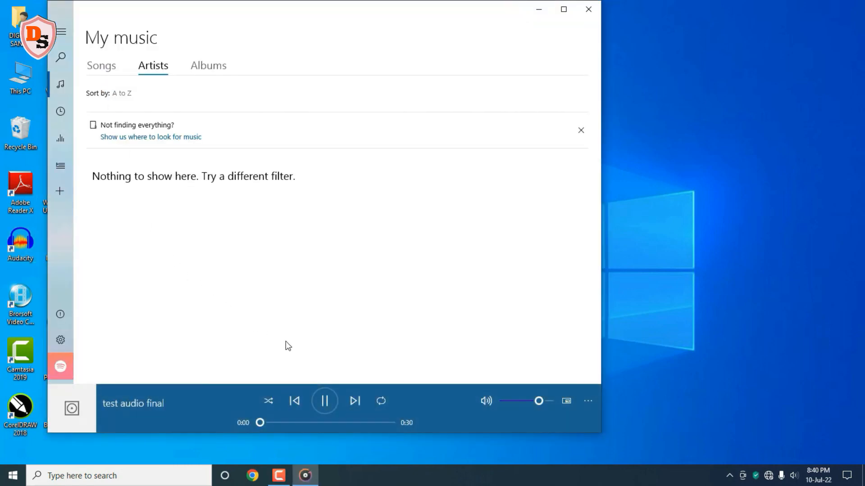
left_click(325, 404)
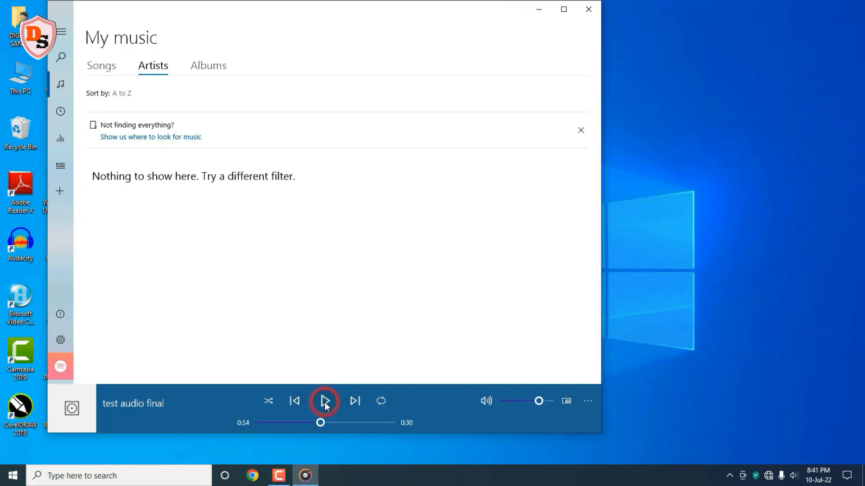
left_click(588, 9)
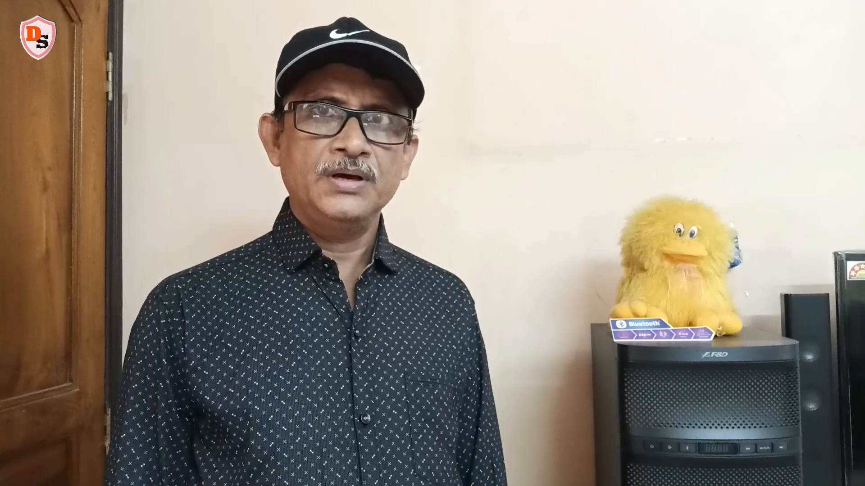